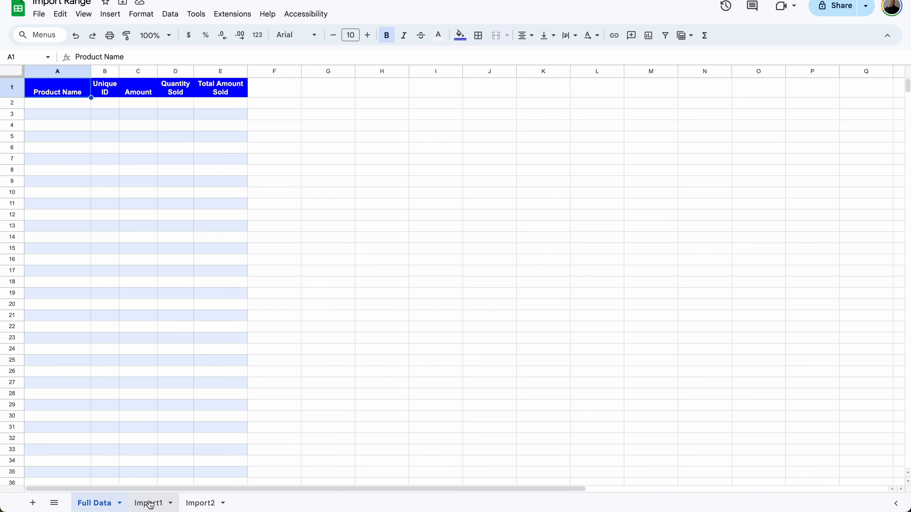
Step: Begin an IMPORTRANGE formula in cell A2 of the Import1 sheet
{"action": "left_click", "coordinate": [150, 505]}
{"action": "left_click", "coordinate": [84, 105]}
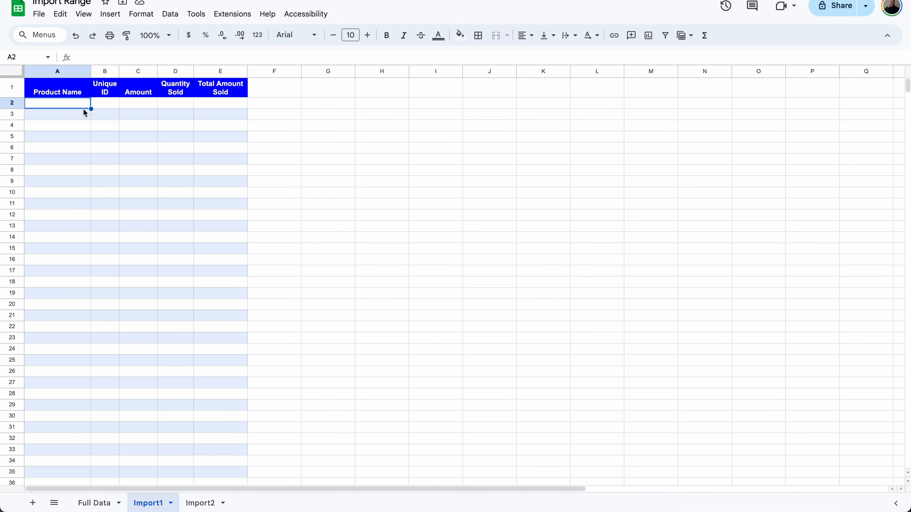
{"action": "type", "text": "=importr"}
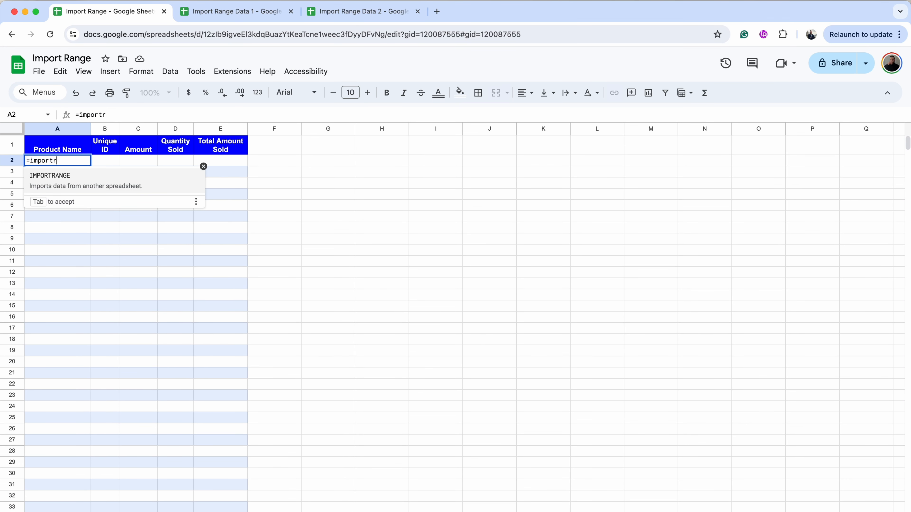
{"action": "left_click", "coordinate": [81, 186]}
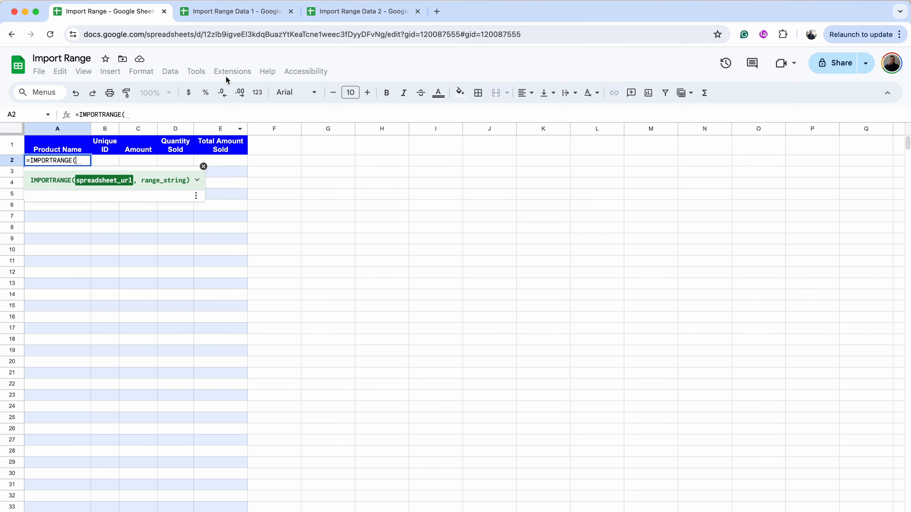
Step: Supply the copied URL of the Import Range Data 1 spreadsheet, in quotation marks, as the formula's first argument
{"action": "left_click", "coordinate": [256, 14]}
{"action": "left_click", "coordinate": [259, 36]}
{"action": "key", "text": "super+c"}
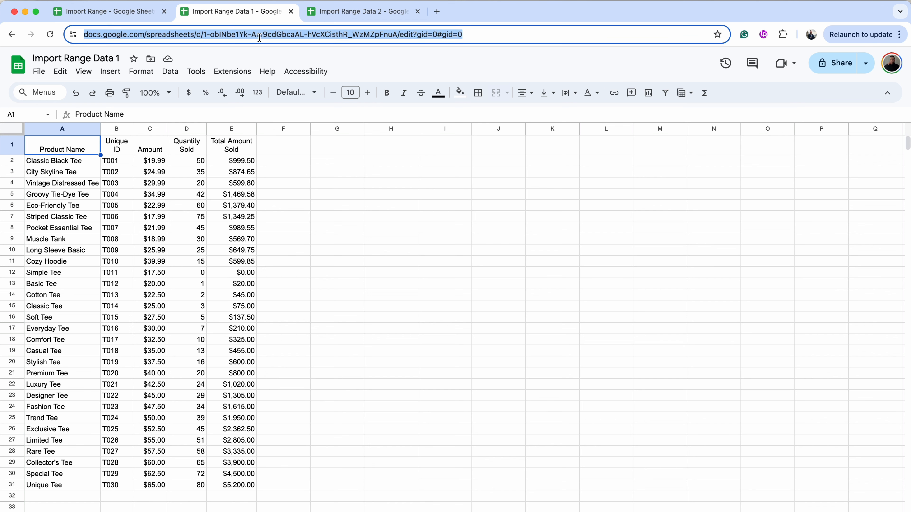
{"action": "left_click", "coordinate": [152, 11]}
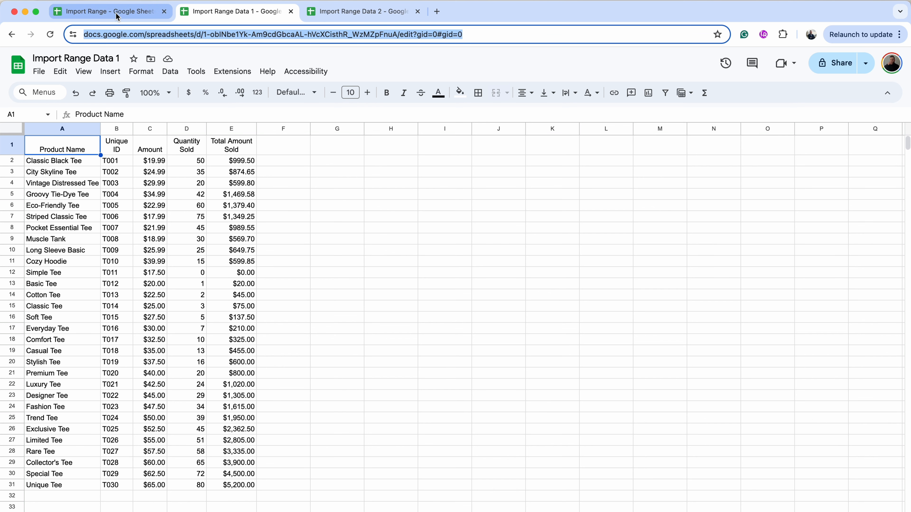
{"action": "type", "text": "\""}
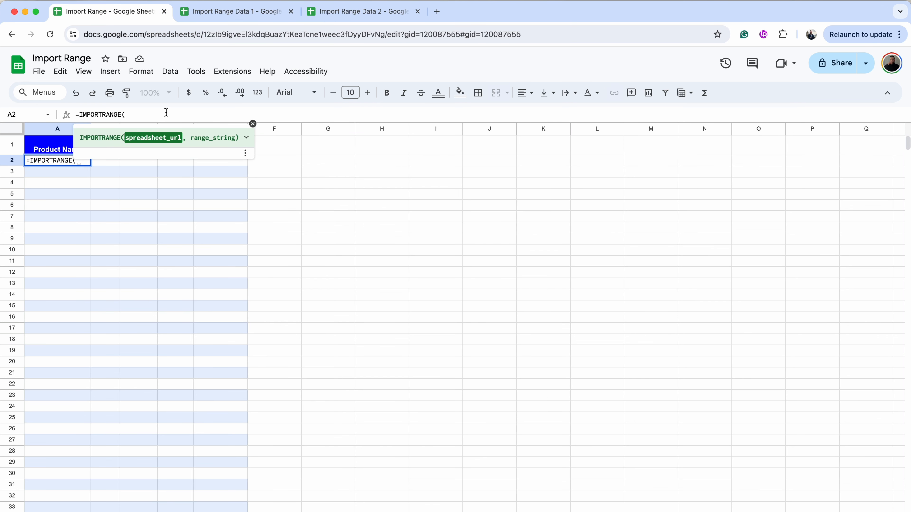
{"action": "key", "text": "super+v"}
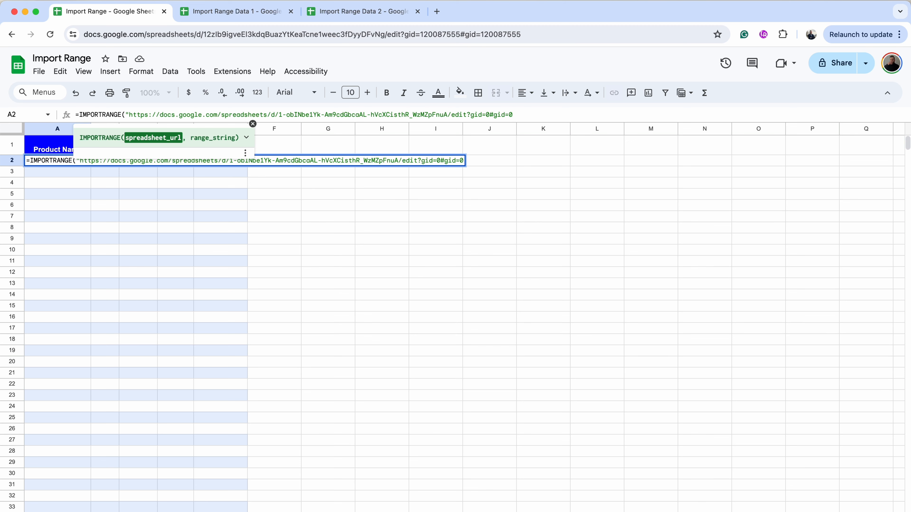
{"action": "type", "text": "\","}
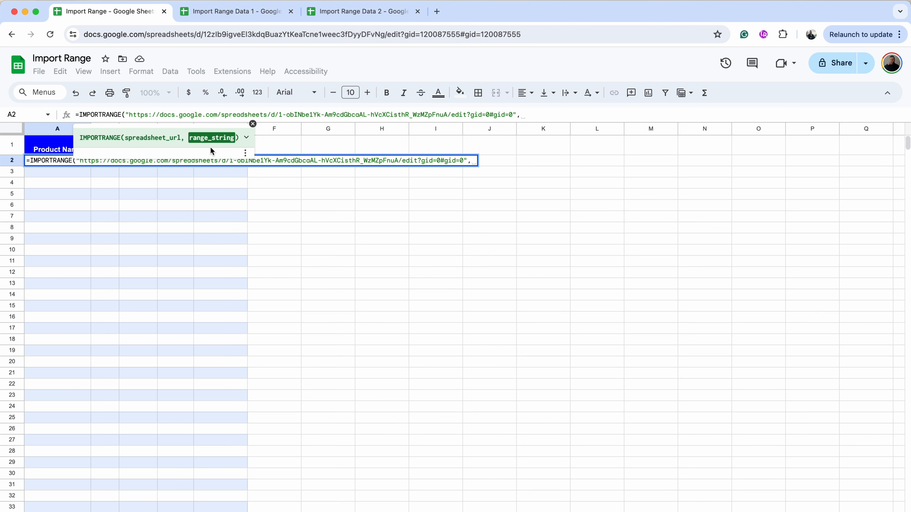
Step: Complete the Import1 formula with the range string "Data!A2:E" and enter it
{"action": "left_click", "coordinate": [234, 12]}
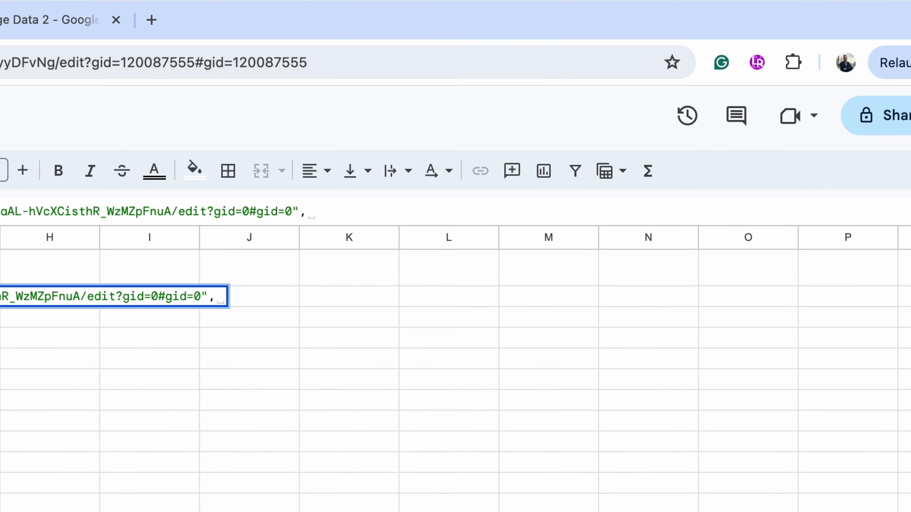
{"action": "key", "text": "BackSpace"}
{"action": "type", "text": "\""}
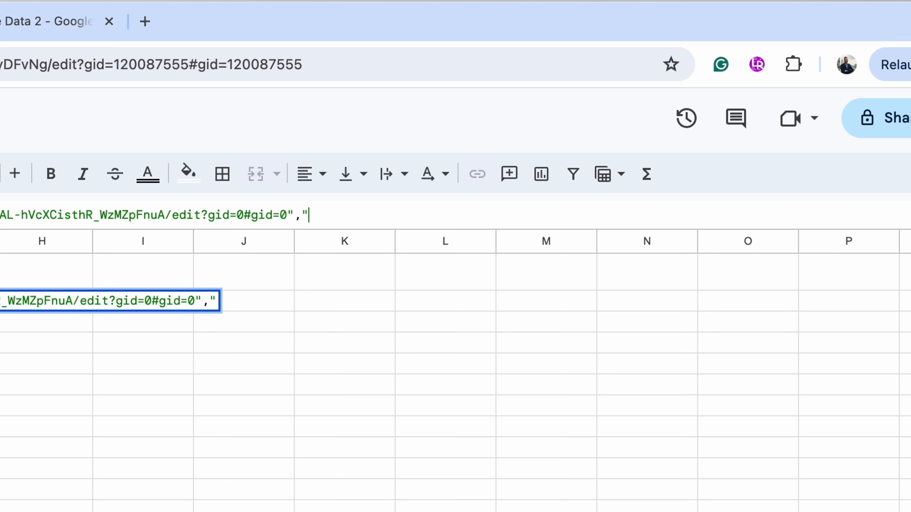
{"action": "type", "text": "Data"}
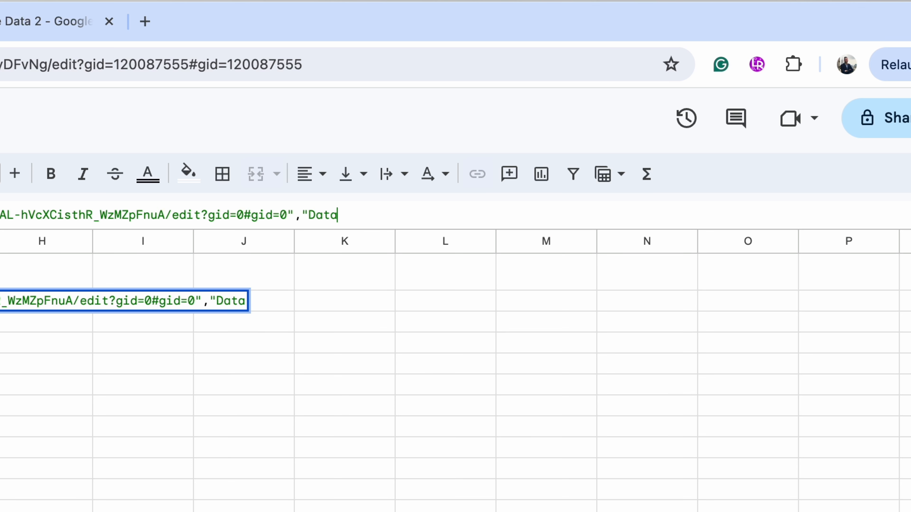
{"action": "type", "text": "!A2:"}
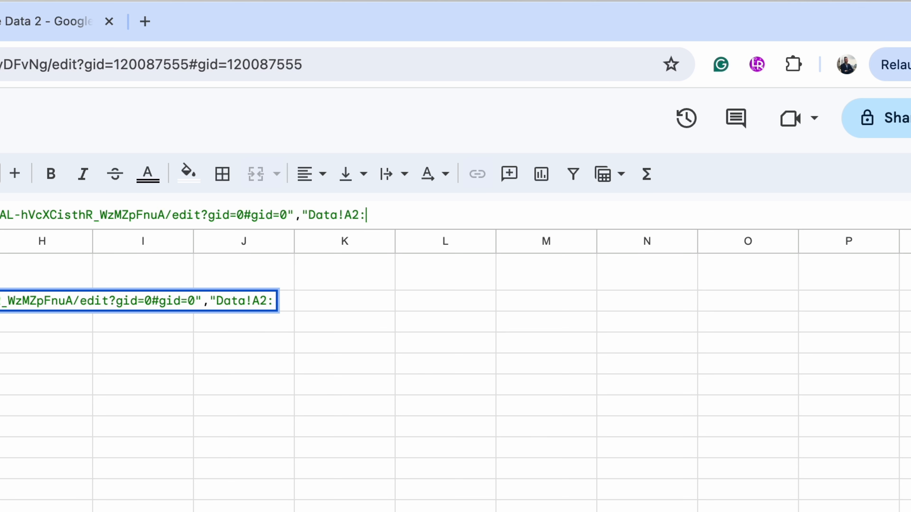
{"action": "type", "text": "E\")"}
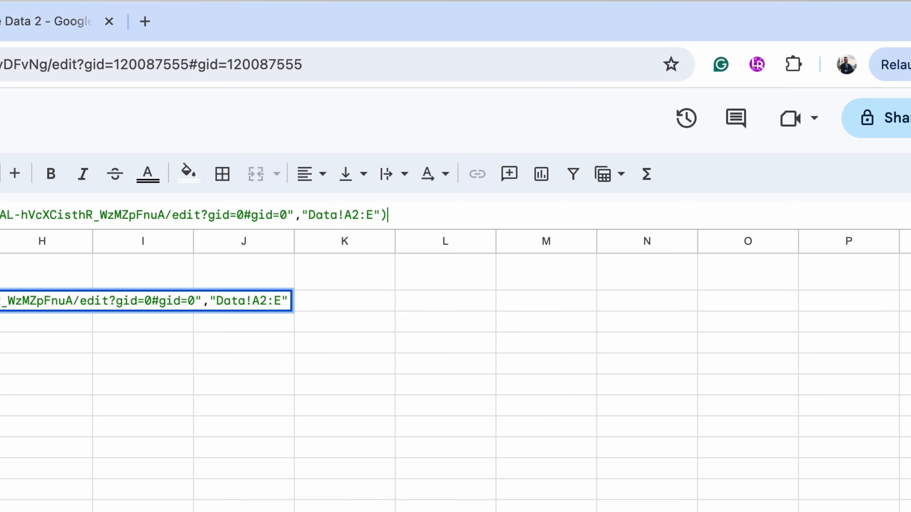
{"action": "key", "text": "Return"}
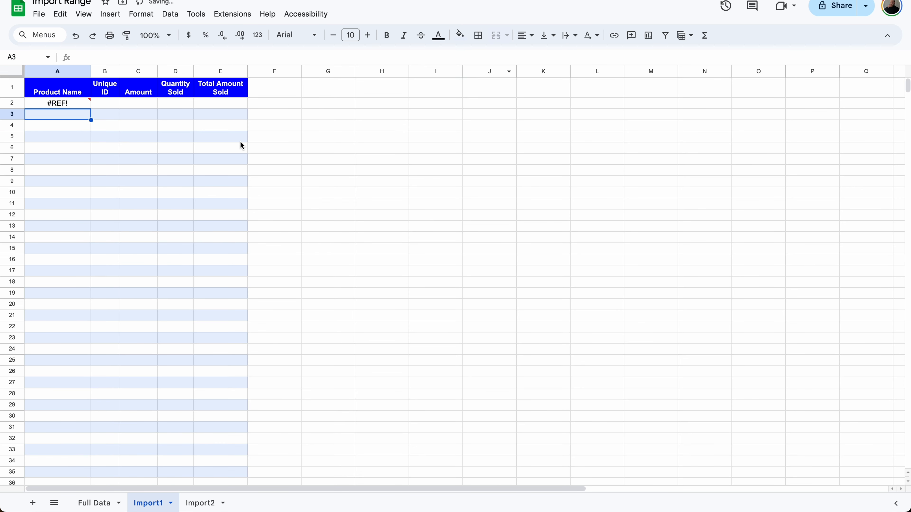
Step: Allow access to the source spreadsheet for the Import1 formula and compare the imported rows with Import Range Data 1
{"action": "mouse_move", "coordinate": [72, 107]}
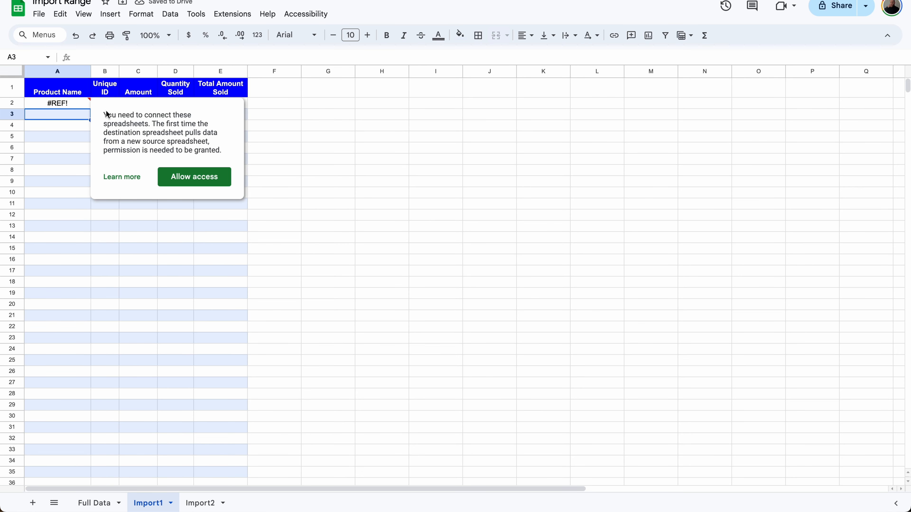
{"action": "left_click", "coordinate": [220, 180]}
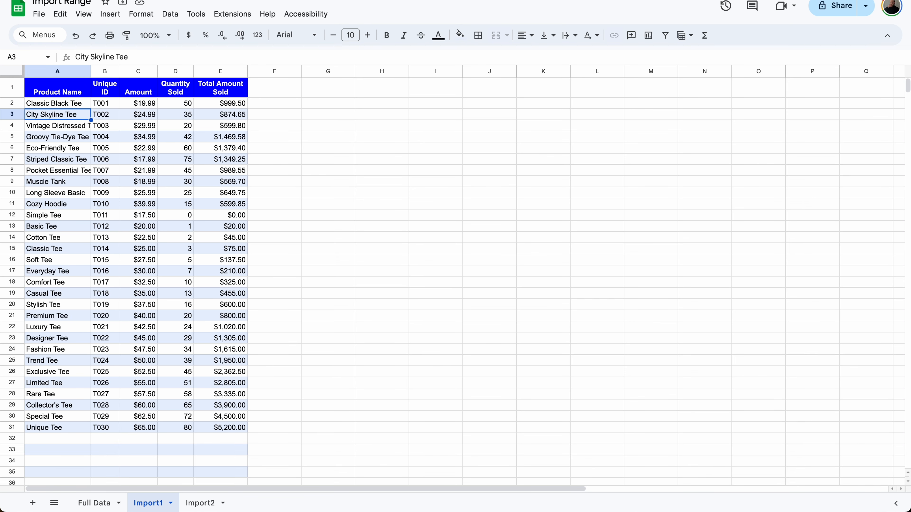
{"action": "key", "text": "ctrl+Tab"}
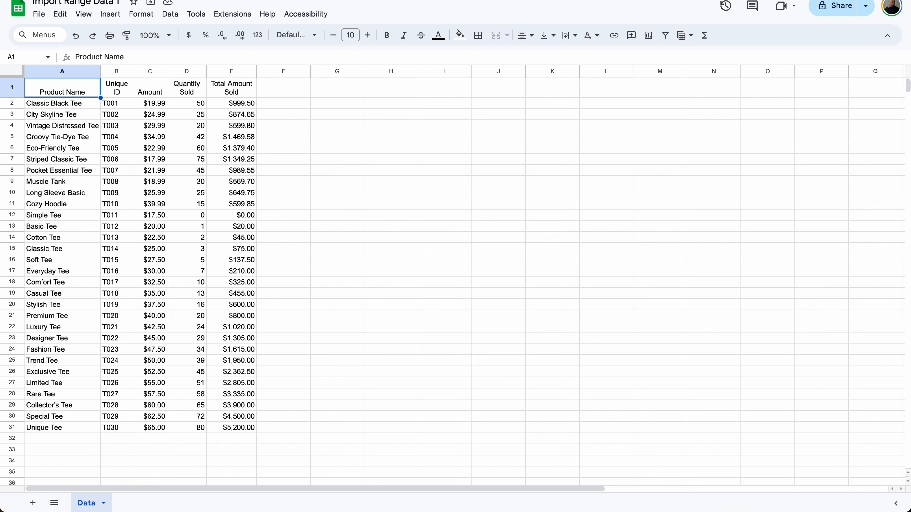
{"action": "key", "text": "ctrl+shift+Tab"}
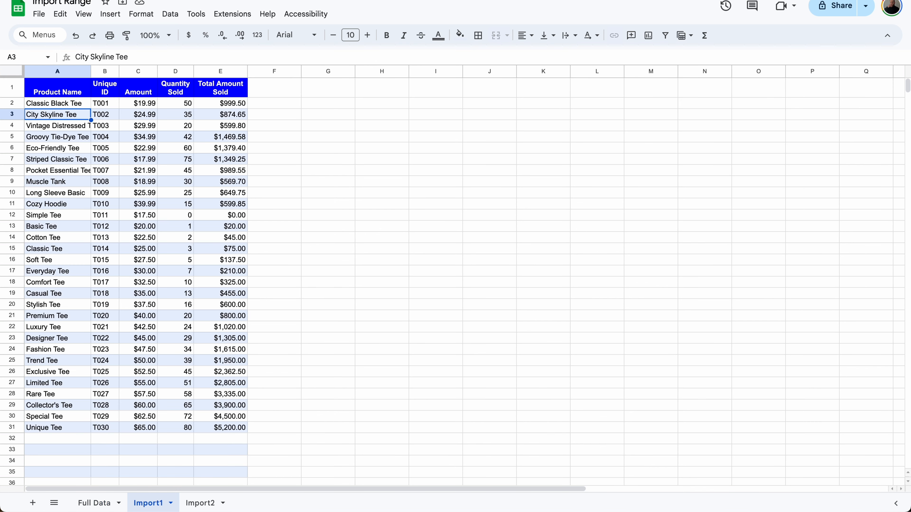
Step: Begin an IMPORTRANGE formula in cell A1 of the Import2 sheet
{"action": "left_click", "coordinate": [197, 507]}
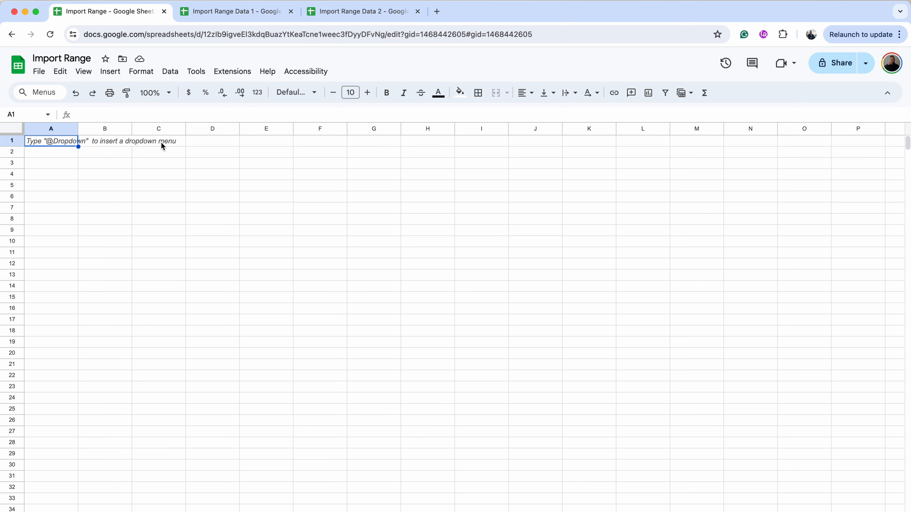
{"action": "type", "text": "=impo"}
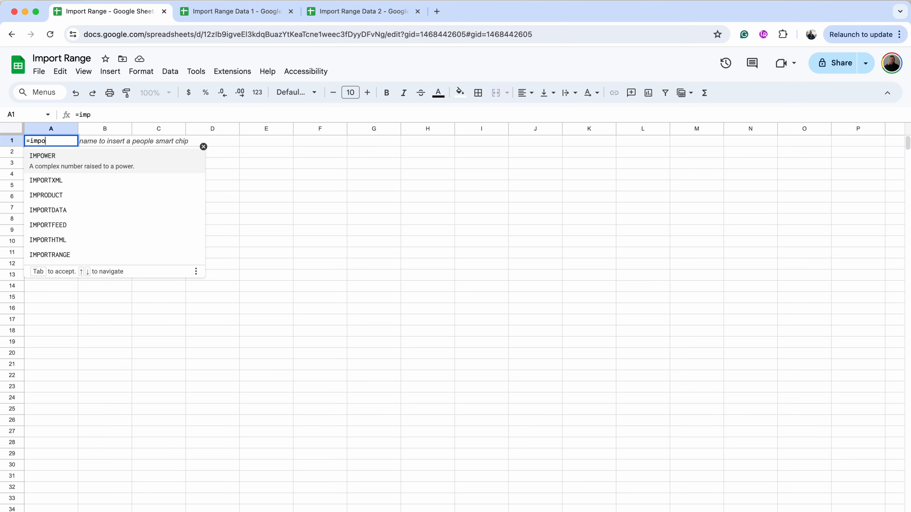
{"action": "type", "text": "rt"}
{"action": "left_click", "coordinate": [73, 228]}
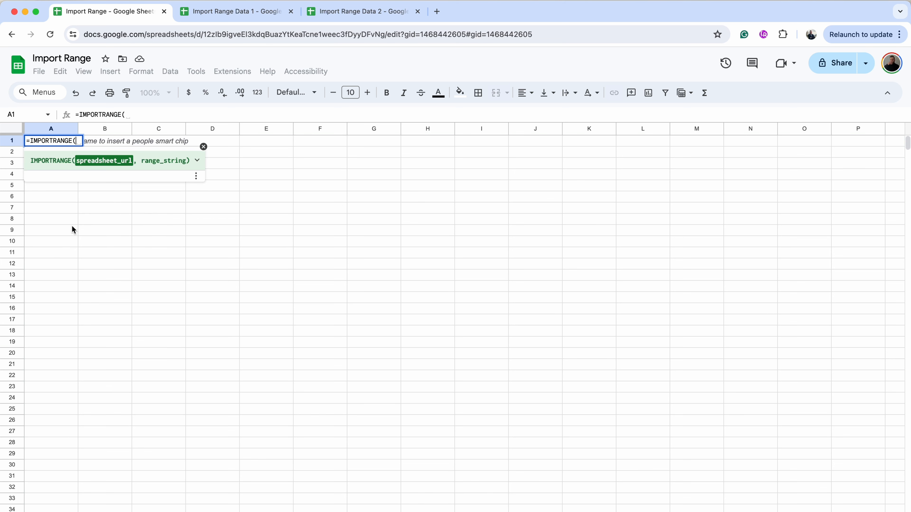
Step: Supply the copied URL of the Import Range Data 2 spreadsheet, in quotation marks, as the first argument
{"action": "left_click", "coordinate": [355, 11]}
{"action": "left_click", "coordinate": [351, 42]}
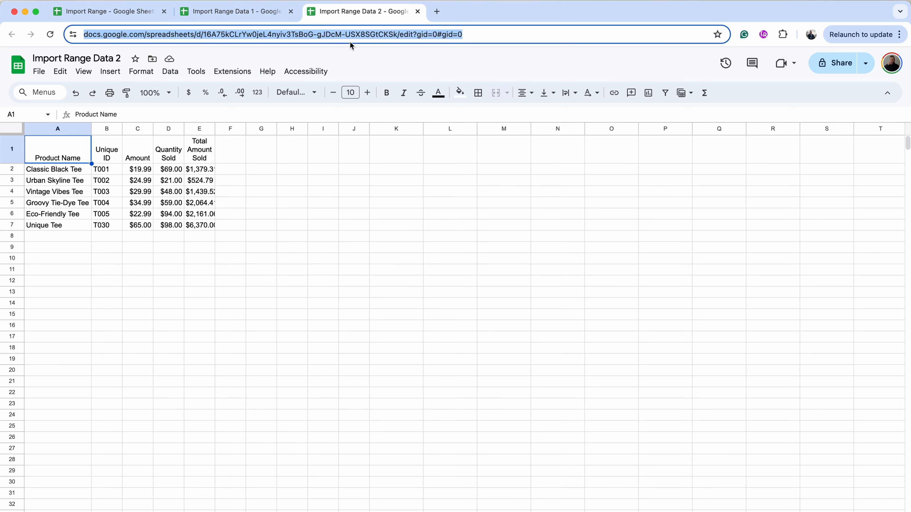
{"action": "key", "text": "super+c"}
{"action": "key", "text": "super+1"}
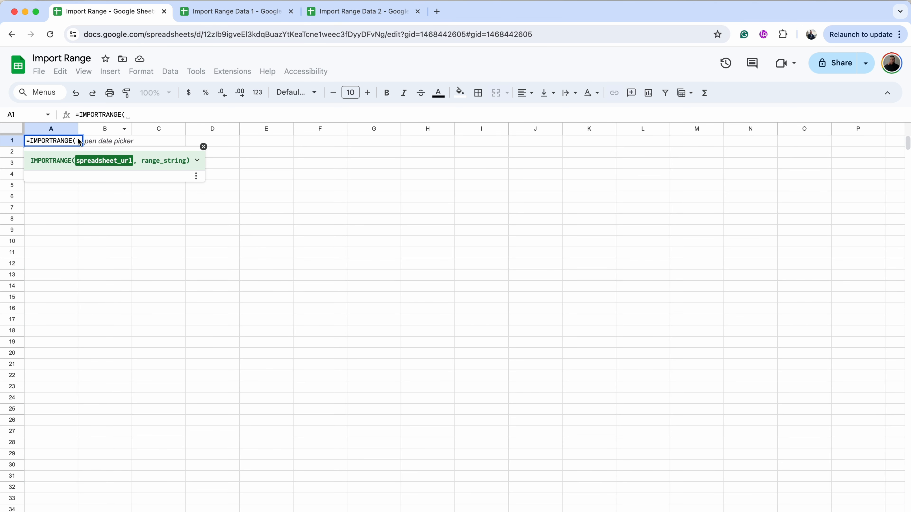
{"action": "type", "text": "\""}
{"action": "key", "text": "super+v"}
{"action": "type", "text": "\""}
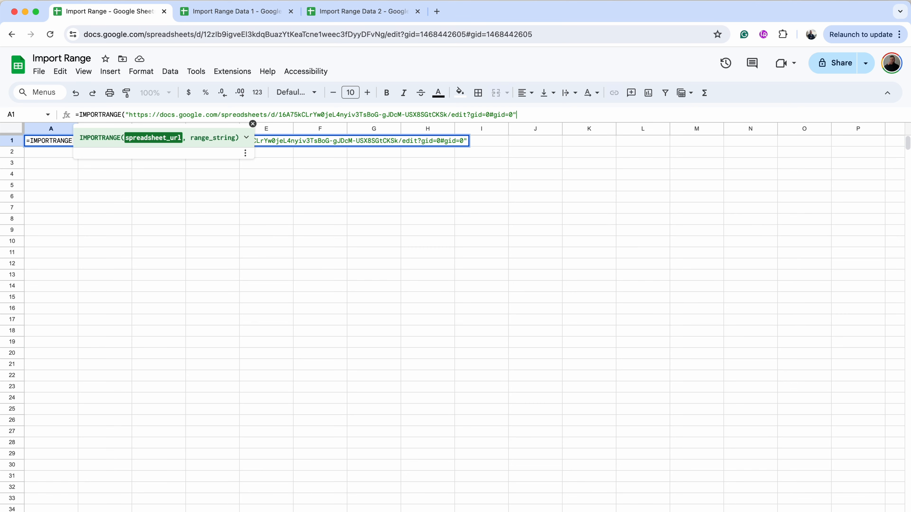
Step: Complete the Import2 formula with the range string "Data!A:E", enter it, and allow access to the source spreadsheet
{"action": "type", "text": ",\""}
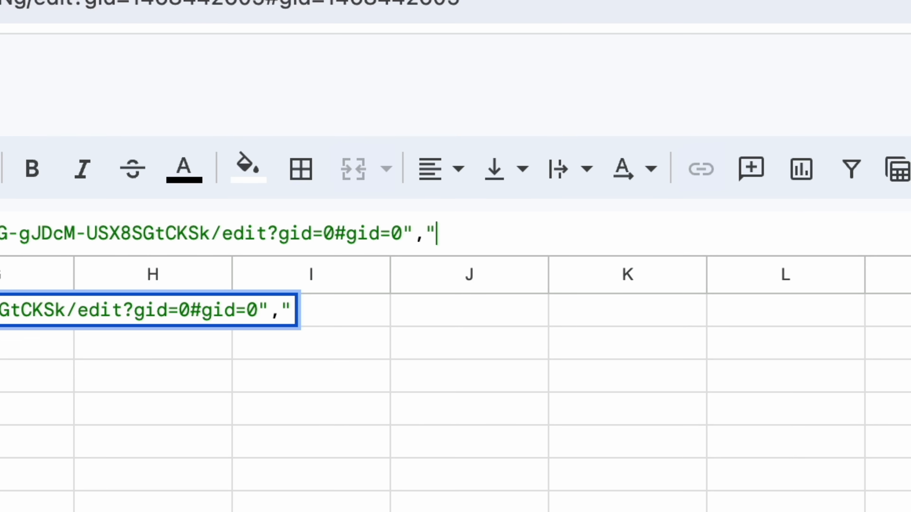
{"action": "type", "text": "Data!"}
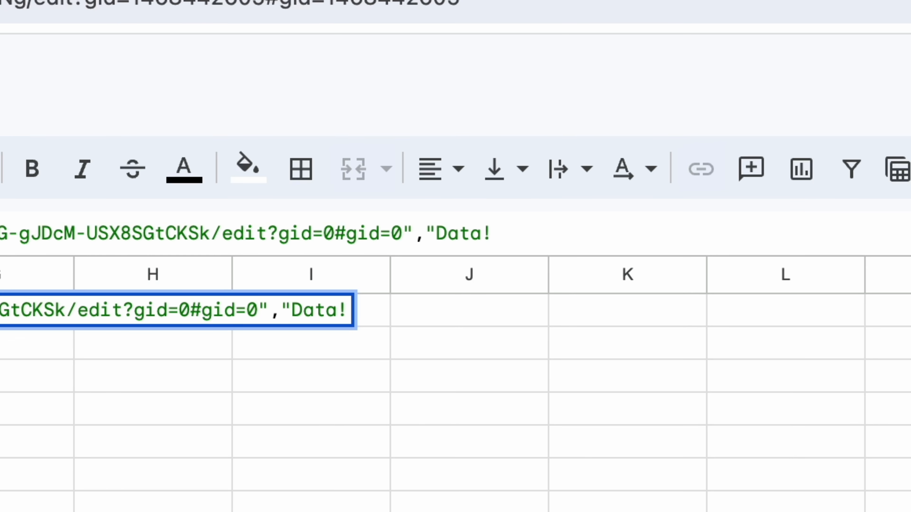
{"action": "type", "text": "A:E\""}
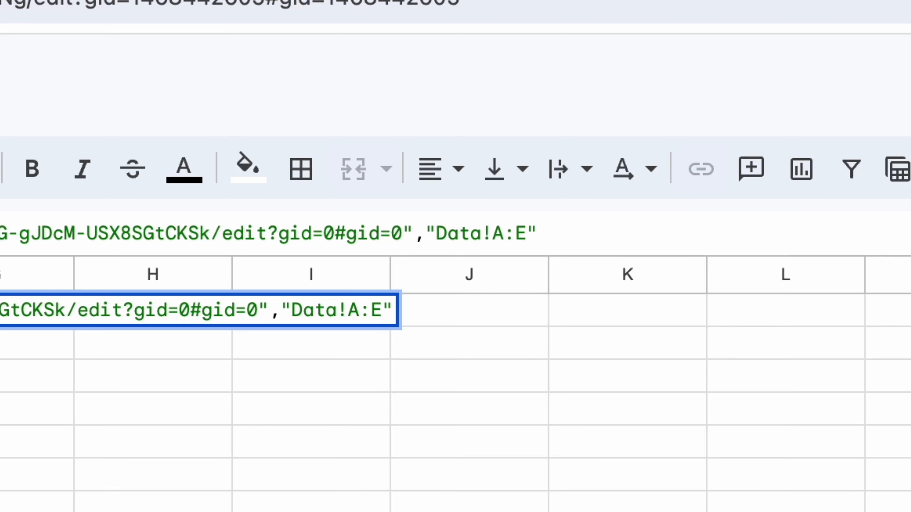
{"action": "key", "text": "Return"}
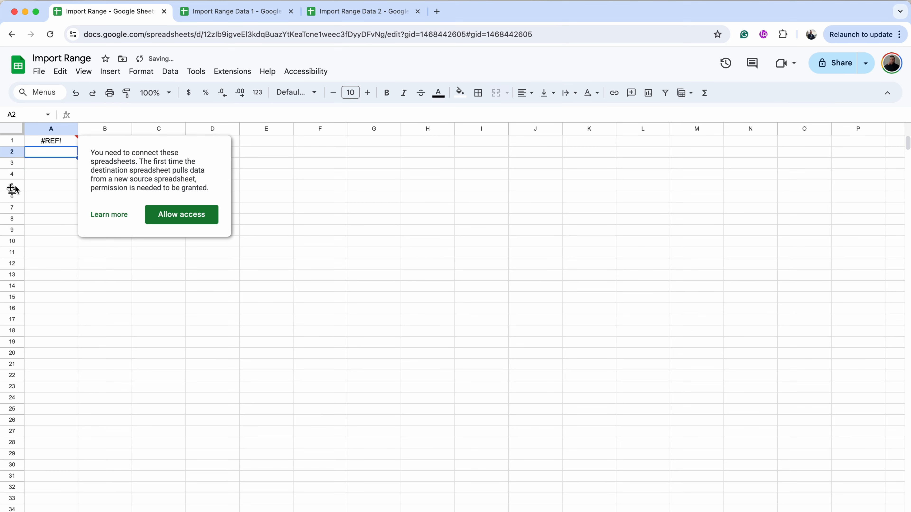
{"action": "left_click", "coordinate": [193, 213]}
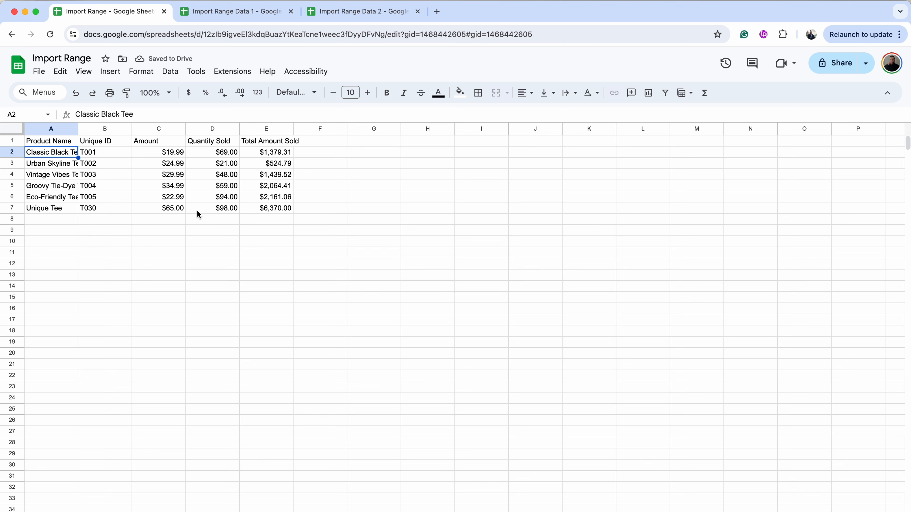
Step: Enter "test" in cell A8 of Import Range Data 2 and check the Import2 sheet for the new row
{"action": "left_click", "coordinate": [373, 14]}
{"action": "left_click", "coordinate": [65, 240]}
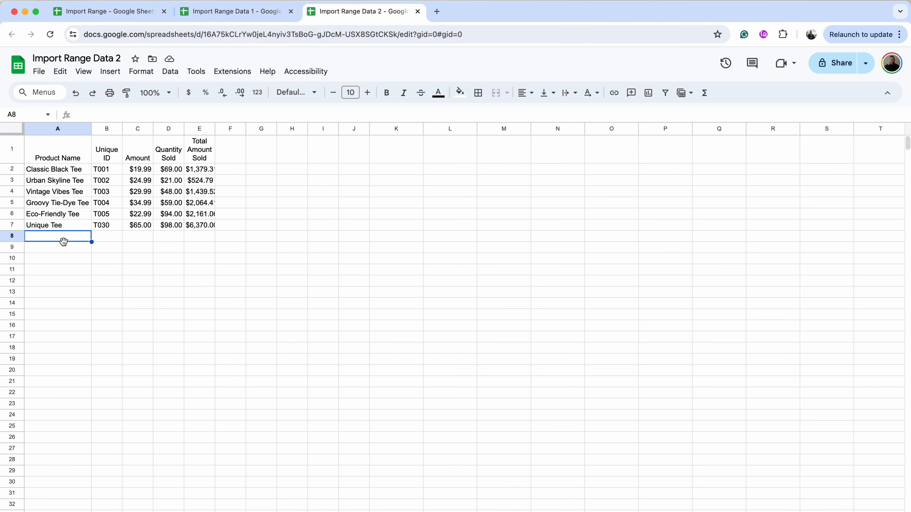
{"action": "type", "text": "test"}
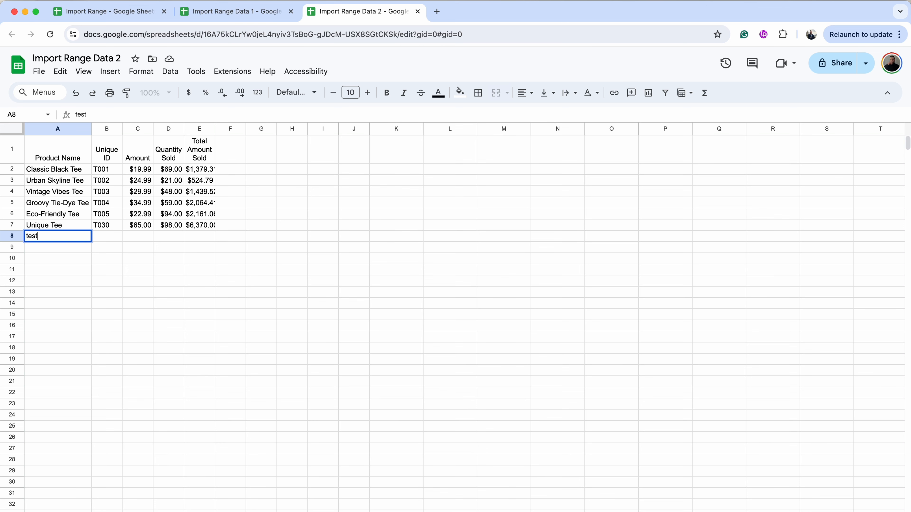
{"action": "key", "text": "Return"}
{"action": "left_click", "coordinate": [123, 11]}
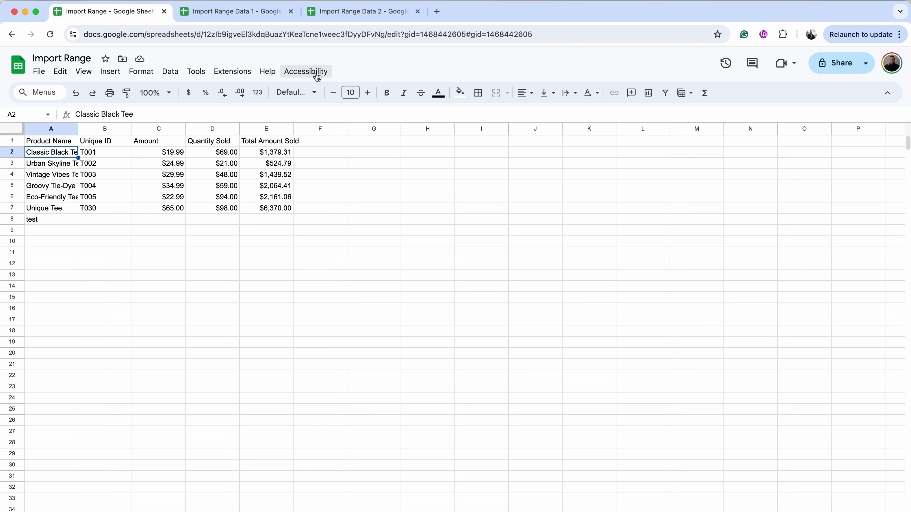
Step: Delete the "test" entry from cell A8 of Import Range Data 2
{"action": "left_click", "coordinate": [357, 18]}
{"action": "left_click", "coordinate": [62, 240]}
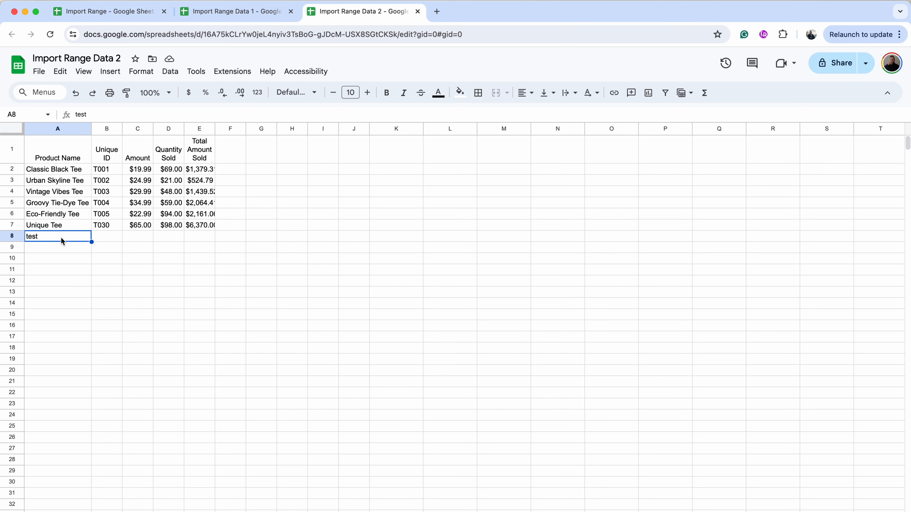
{"action": "key", "text": "Delete"}
Step: In cell A2 of the Full Data sheet, start a curly-brace array formula with the range Import1!A2:E31 followed by a semicolon
{"action": "left_click", "coordinate": [108, 11]}
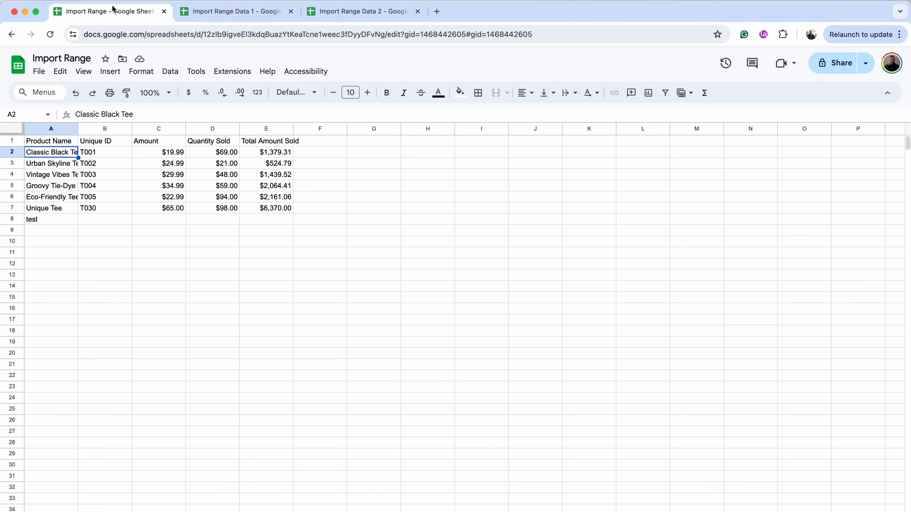
{"action": "key", "text": "alt+Up"}
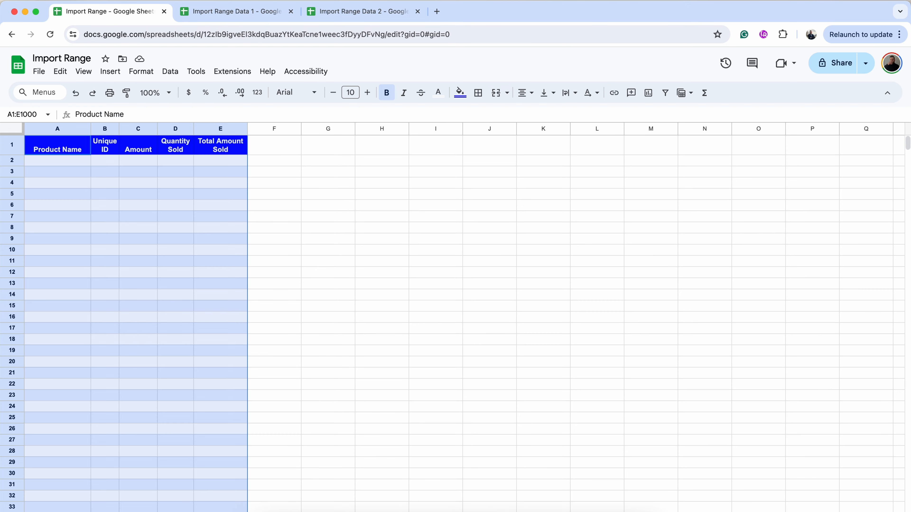
{"action": "left_click", "coordinate": [301, 345]}
{"action": "left_click", "coordinate": [66, 163]}
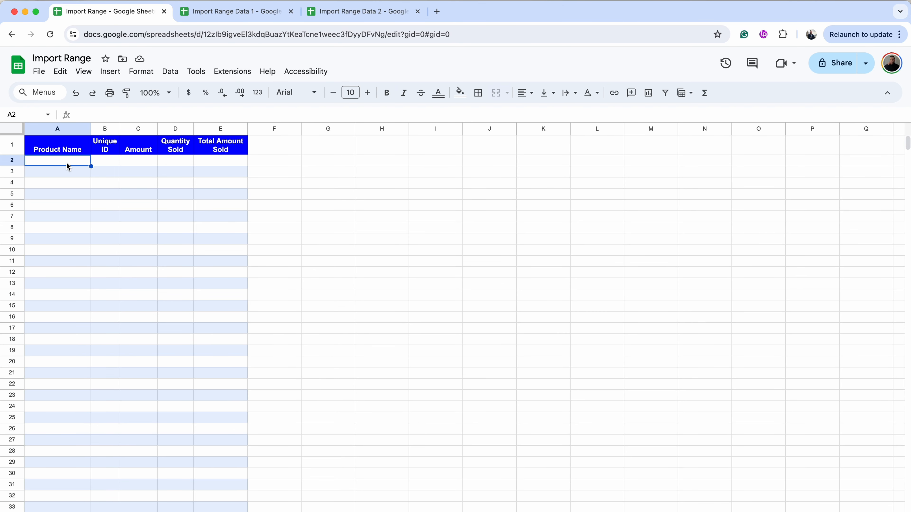
{"action": "type", "text": "={"}
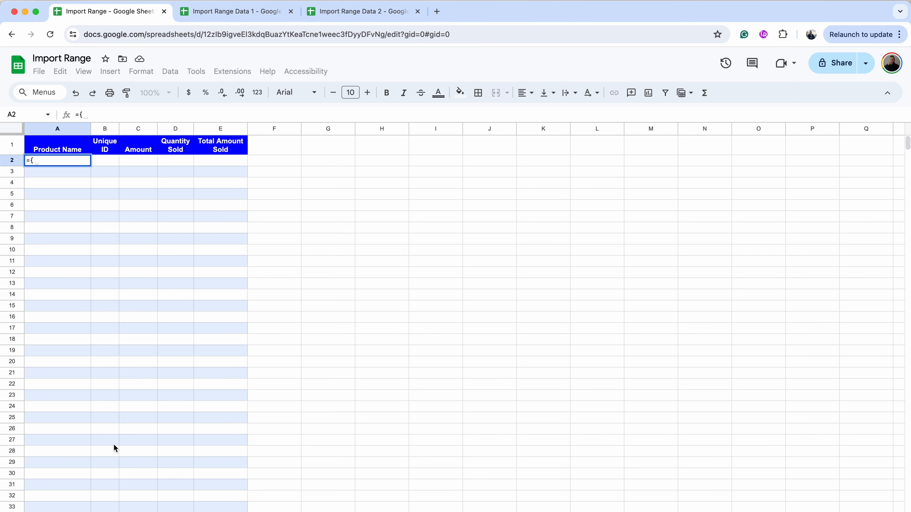
{"action": "left_click", "coordinate": [128, 502]}
{"action": "left_click_drag", "start_coordinate": [212, 162], "coordinate": [50, 486]}
{"action": "type", "text": ";"}
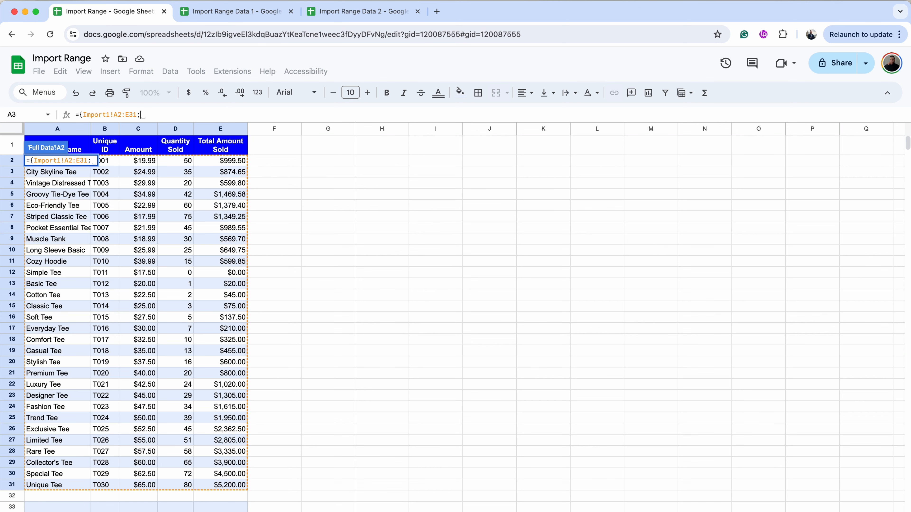
Step: Add Import2!A2:E7 as the array's second range, enter the formula, and check the combined rows on the Full Data sheet
{"action": "left_click", "coordinate": [198, 503]}
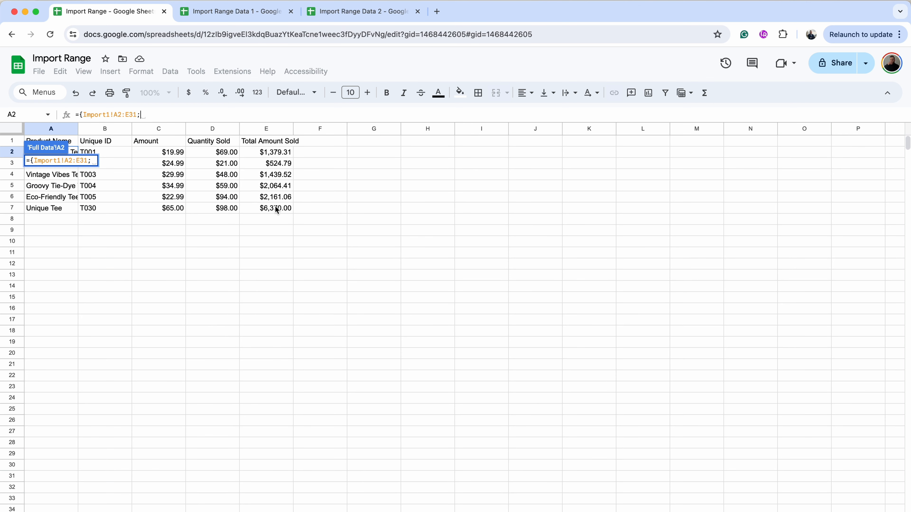
{"action": "left_click_drag", "start_coordinate": [276, 208], "coordinate": [65, 151]}
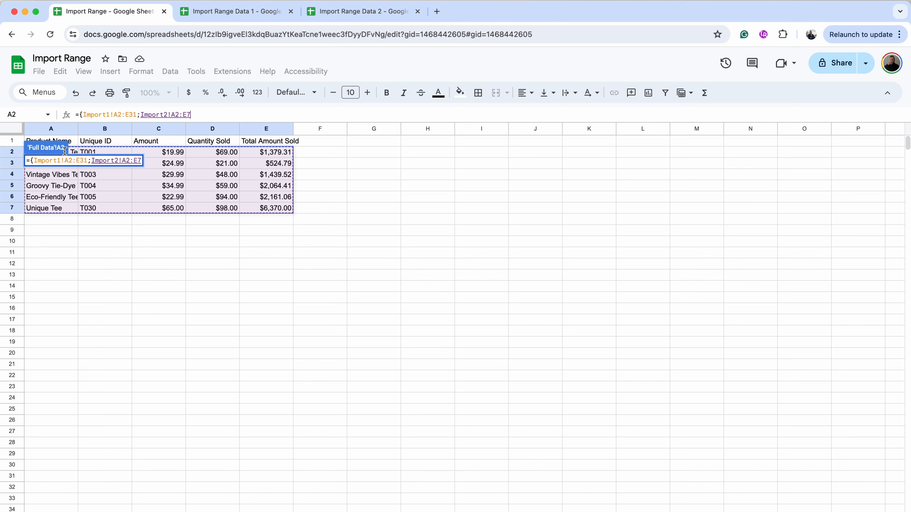
{"action": "key", "text": "Return"}
{"action": "scroll", "coordinate": [103, 305], "scroll_direction": "down", "scroll_amount": 5}
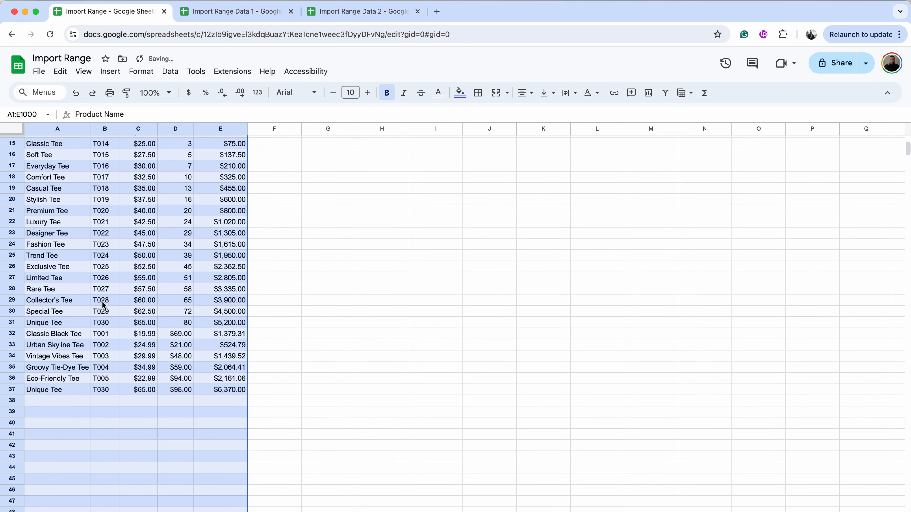
{"action": "scroll", "coordinate": [103, 305], "scroll_direction": "up", "scroll_amount": 5}
{"action": "left_click", "coordinate": [71, 174]}
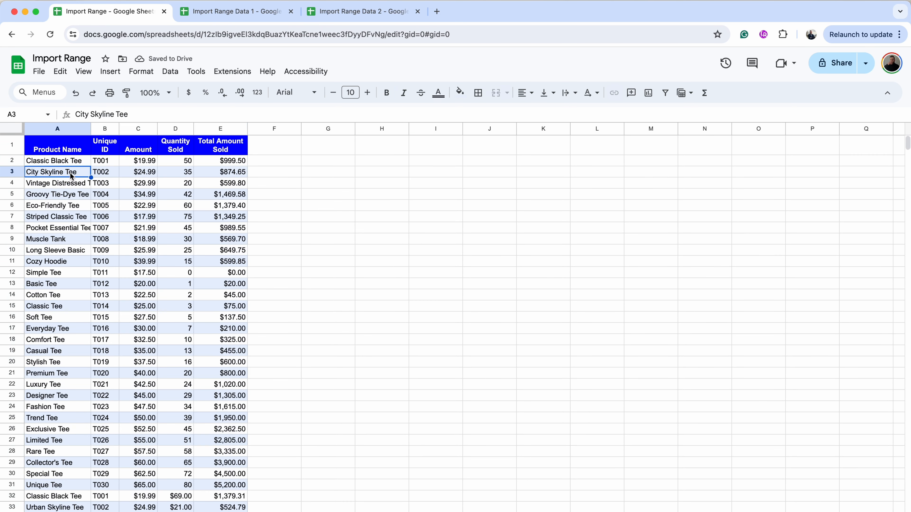
Step: Replace the Import1!A2:E31 reference in the A2 formula with an IMPORTRANGE function
{"action": "left_click", "coordinate": [73, 149]}
{"action": "left_click", "coordinate": [68, 161]}
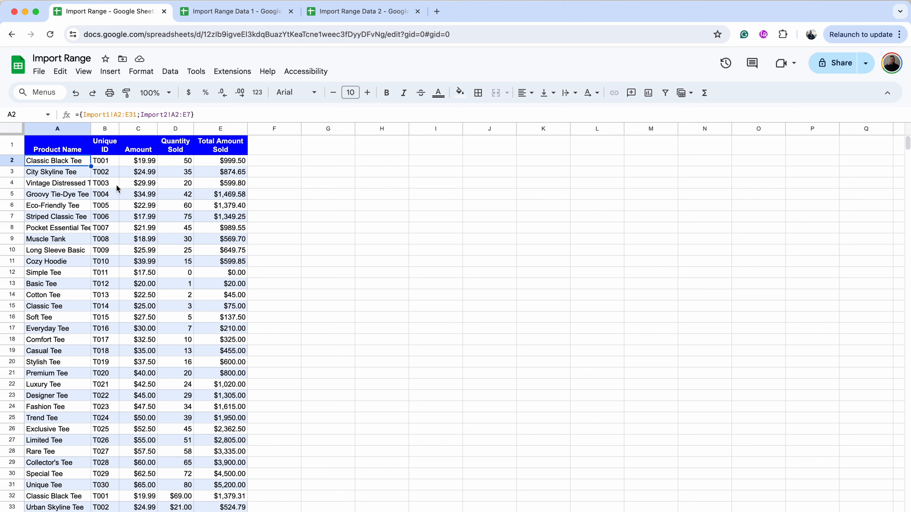
{"action": "left_click_drag", "start_coordinate": [138, 116], "coordinate": [82, 113]}
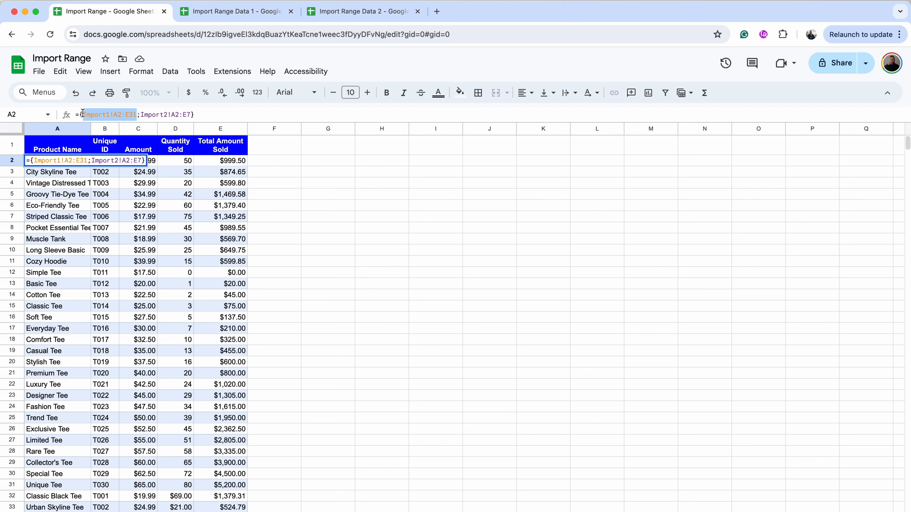
{"action": "type", "text": "Importr"}
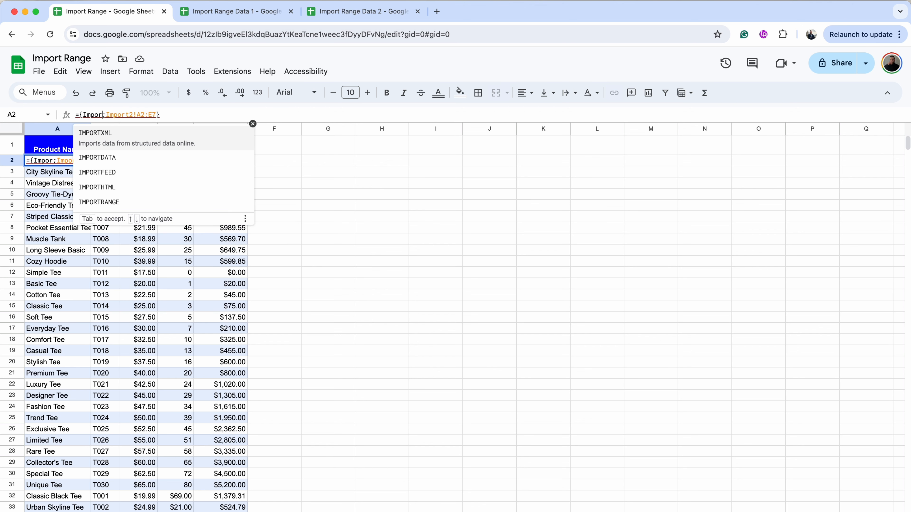
{"action": "key", "text": "Tab"}
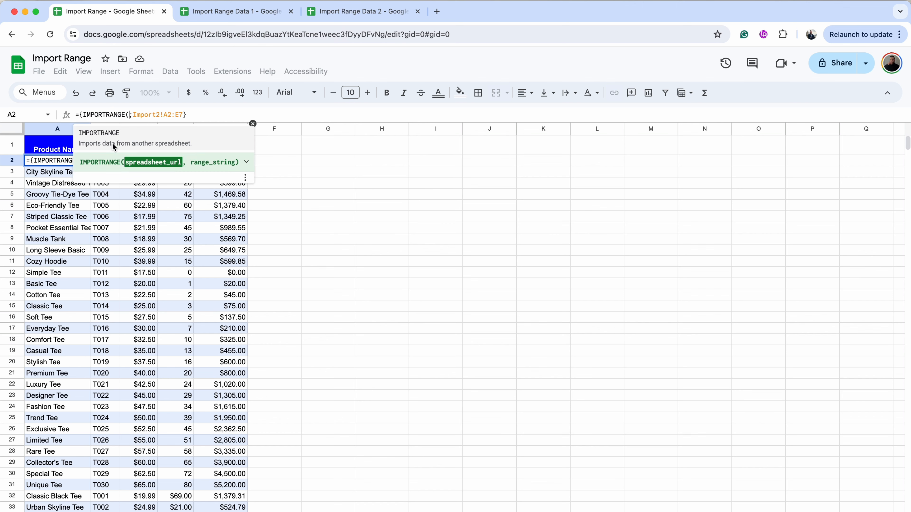
Step: Copy the URL of the Import Range Data 1 spreadsheet and supply it in quotation marks as the IMPORTRANGE function's first argument
{"action": "left_click", "coordinate": [230, 12]}
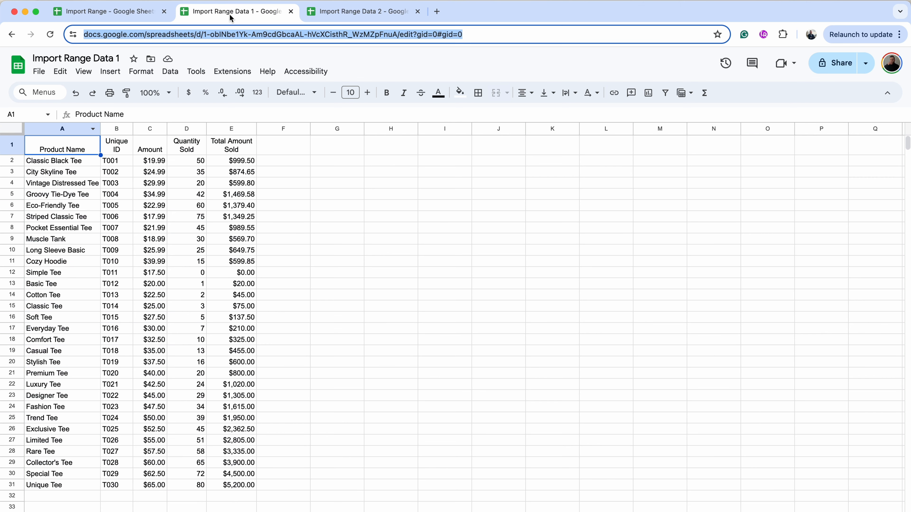
{"action": "right_click", "coordinate": [235, 31]}
{"action": "left_click", "coordinate": [262, 122]}
{"action": "left_click", "coordinate": [107, 12]}
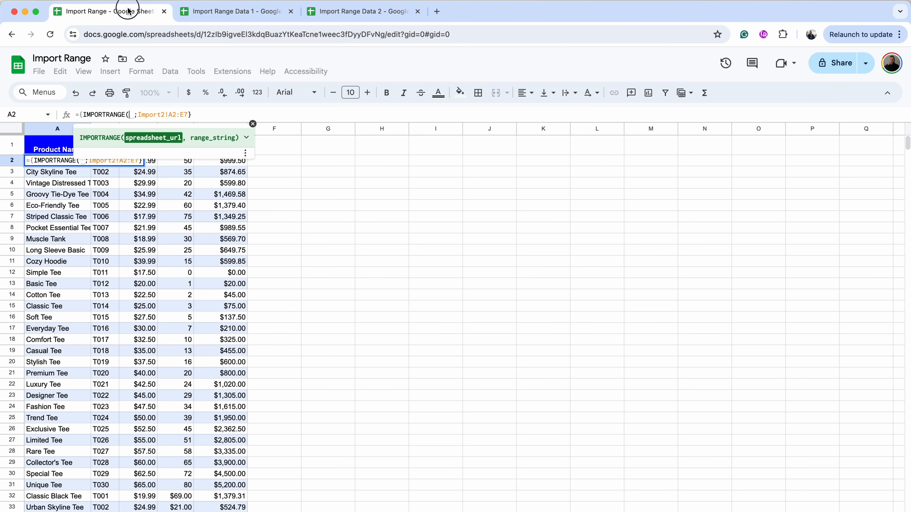
{"action": "key", "text": "Delete"}
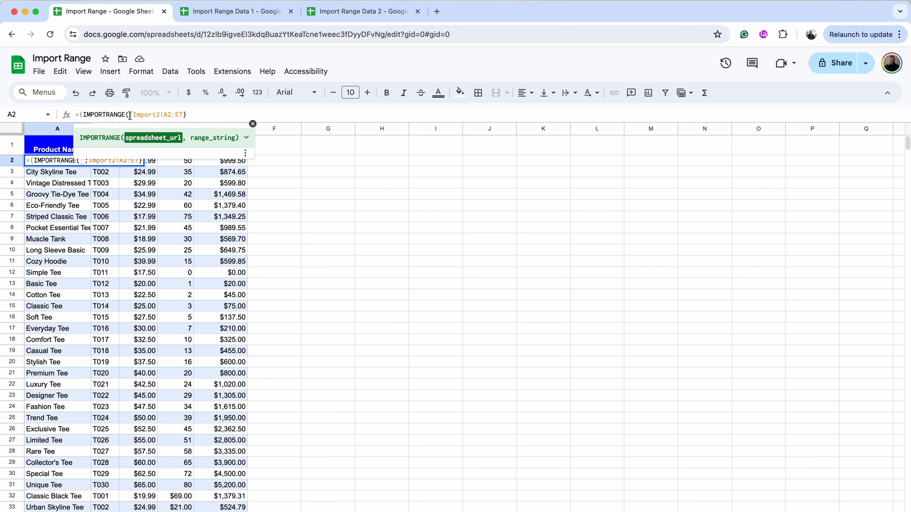
{"action": "type", "text": "\""}
{"action": "key", "text": "ctrl+v"}
{"action": "type", "text": "\""}
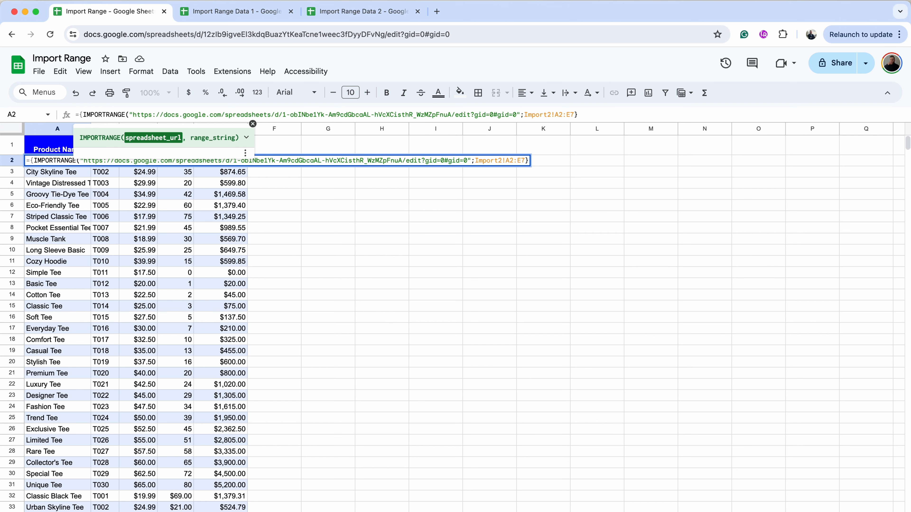
Step: Complete the first IMPORTRANGE function with the range string "Data!A2:E" and a closing parenthesis
{"action": "type", "text": ","}
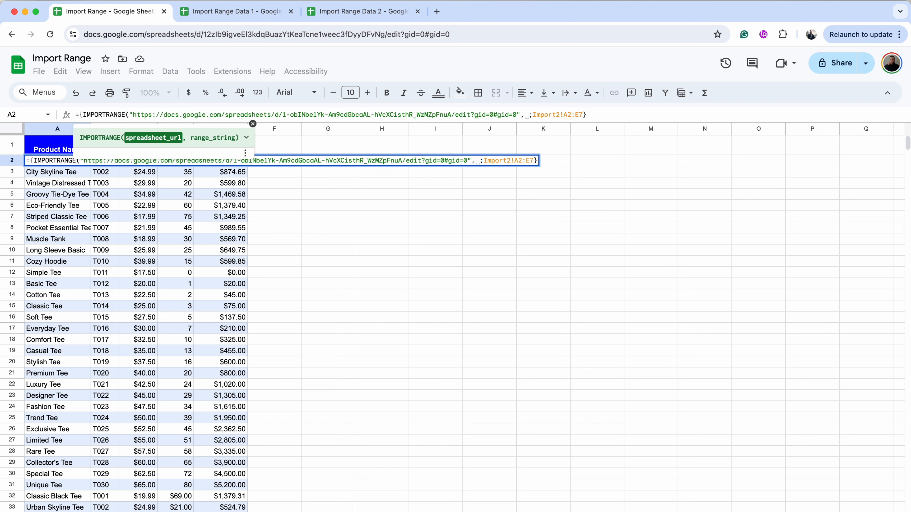
{"action": "key", "text": "BackSpace"}
{"action": "type", "text": "\"Data!"}
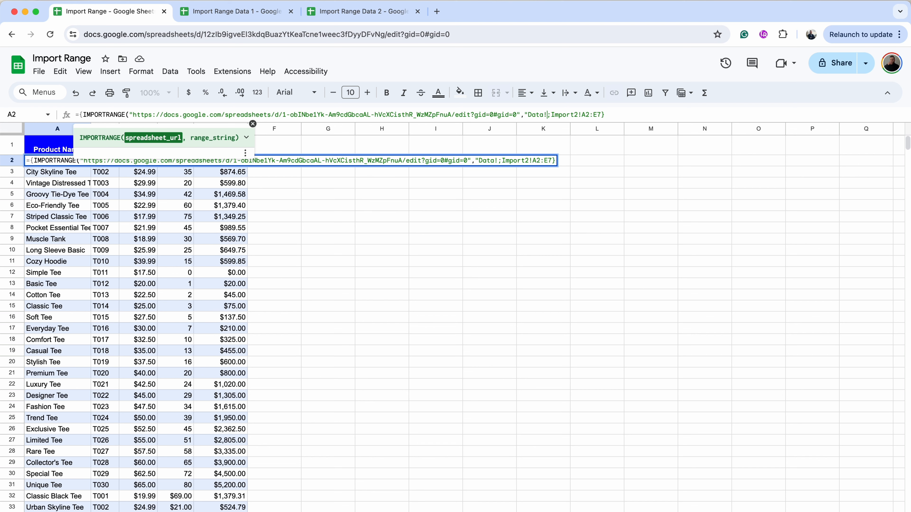
{"action": "type", "text": "A2:E"}
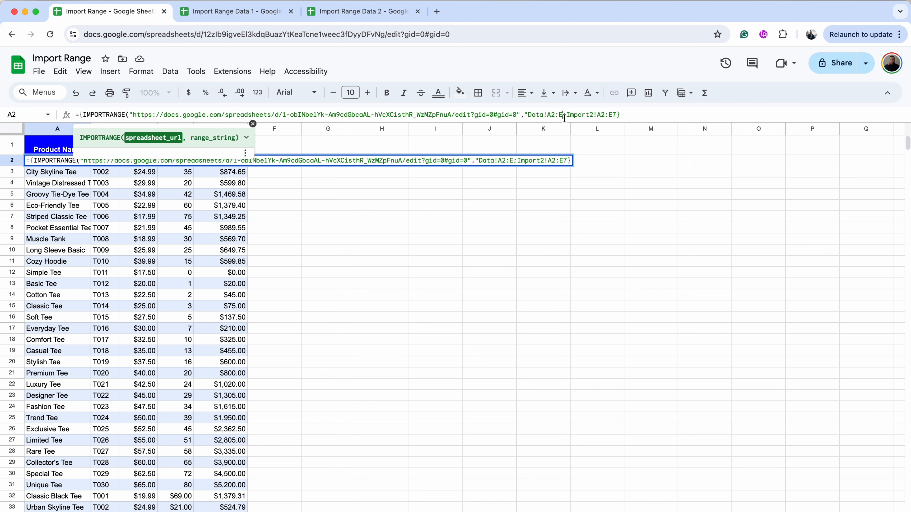
{"action": "type", "text": "\""}
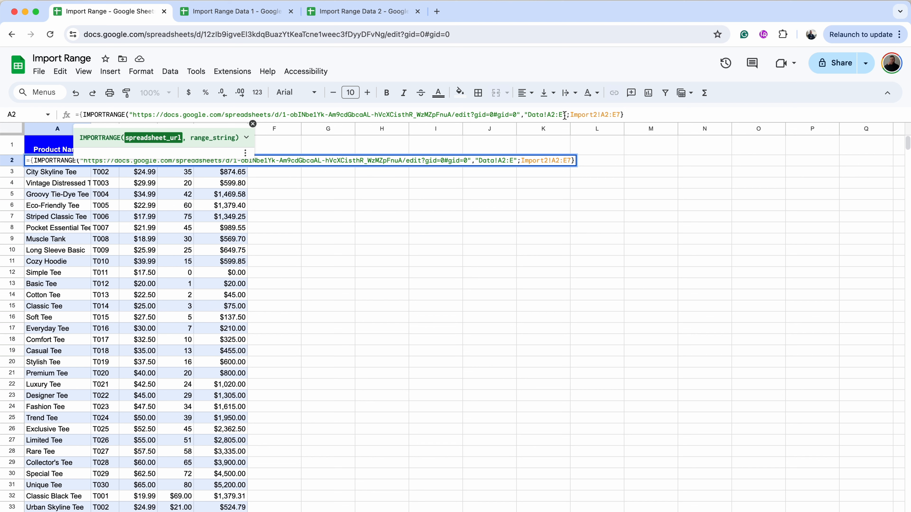
{"action": "type", "text": ")"}
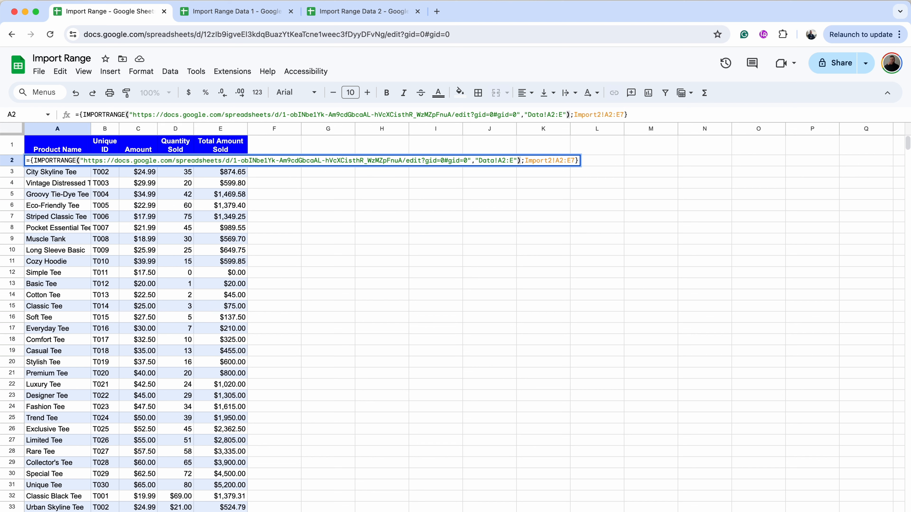
Step: Replace the Import2!A2:E7 reference with a copy of the first IMPORTRANGE function and enlarge the formula bar to show the whole formula
{"action": "left_click", "coordinate": [572, 116]}
{"action": "left_click_drag", "start_coordinate": [571, 115], "coordinate": [83, 113]}
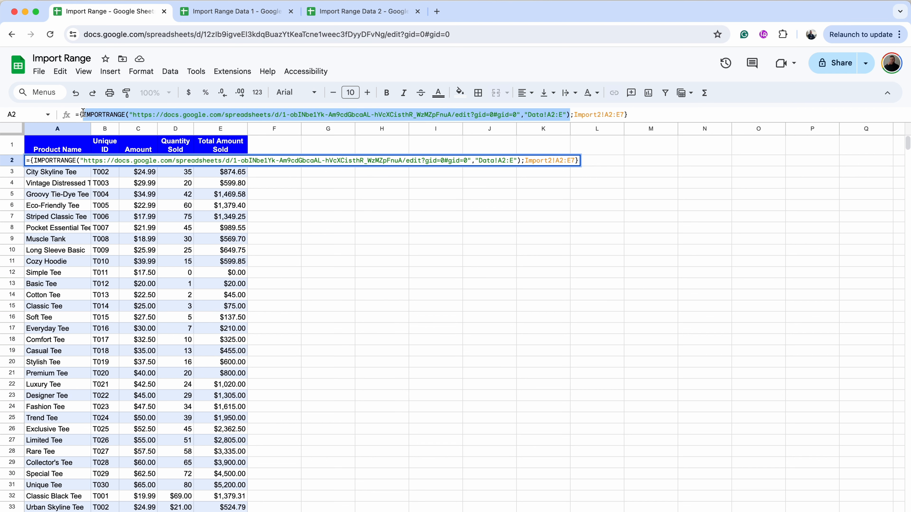
{"action": "left_click_drag", "start_coordinate": [624, 115], "coordinate": [576, 115]}
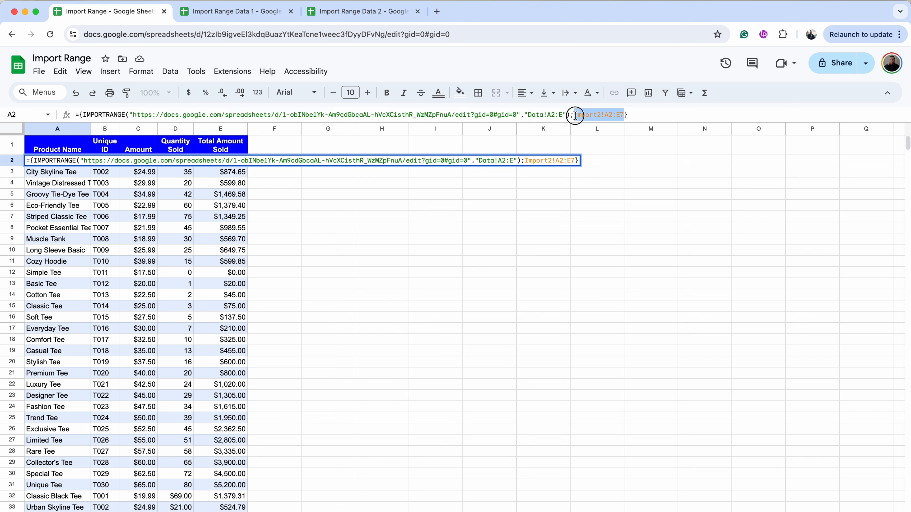
{"action": "key", "text": "super+v"}
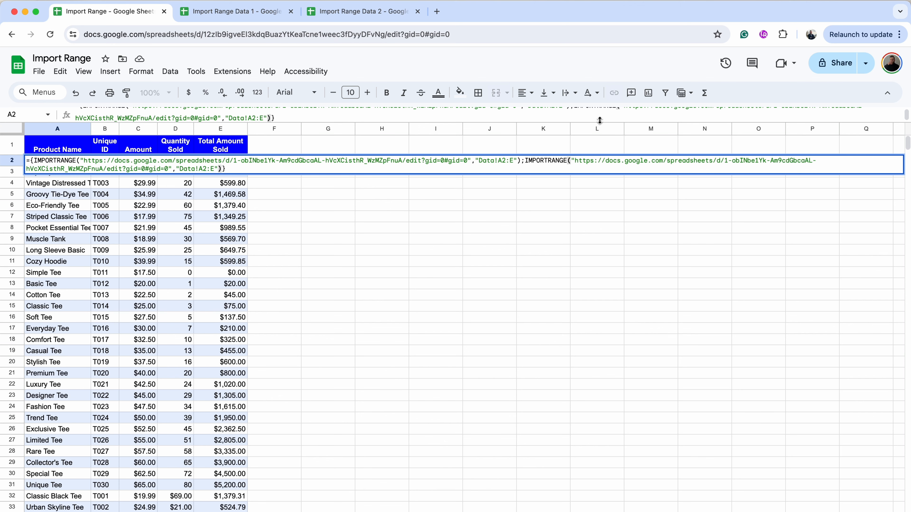
{"action": "left_click_drag", "start_coordinate": [602, 123], "coordinate": [599, 154]}
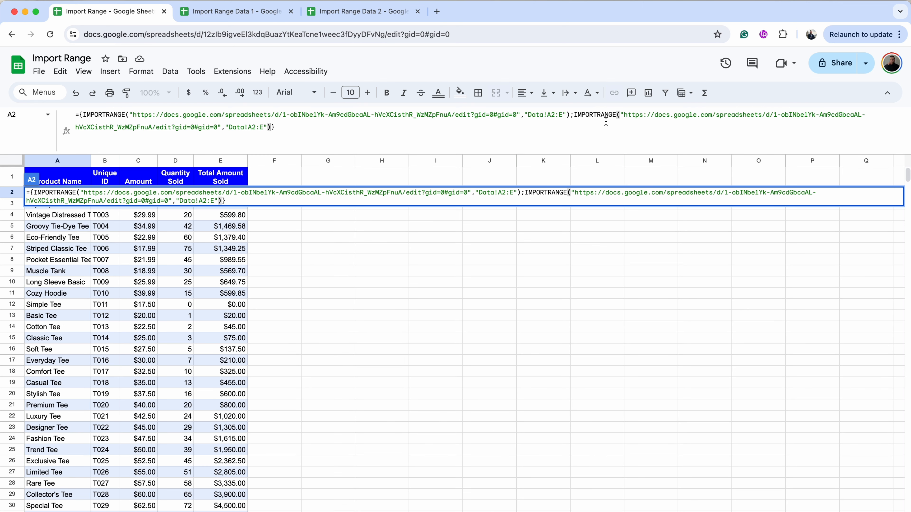
Step: Replace the URL in the second IMPORTRANGE function with the copied URL of the Import Range Data 2 spreadsheet
{"action": "left_click", "coordinate": [372, 11]}
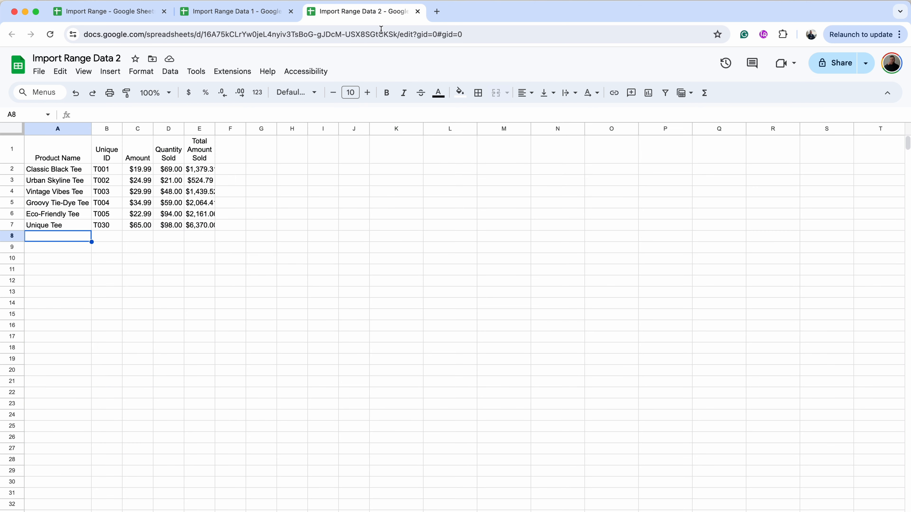
{"action": "left_click", "coordinate": [380, 34]}
{"action": "left_click", "coordinate": [210, 11]}
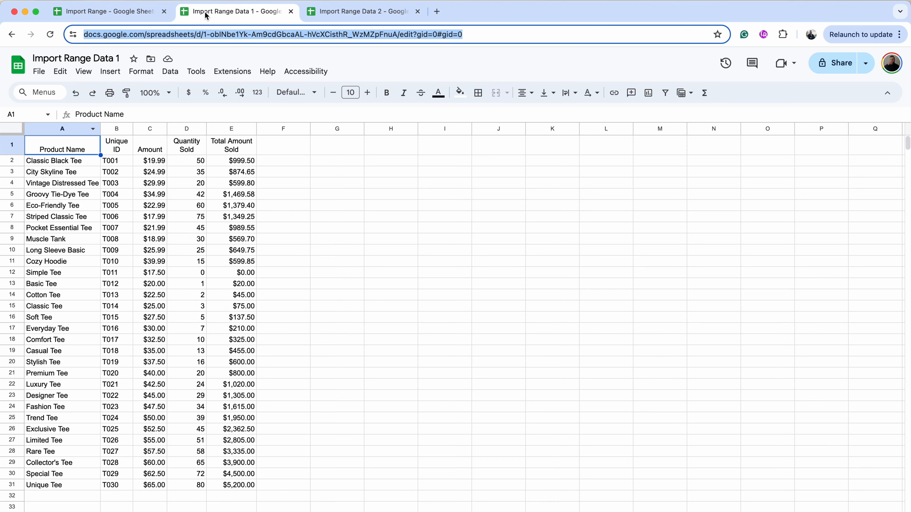
{"action": "left_click", "coordinate": [143, 12]}
{"action": "left_click_drag", "start_coordinate": [624, 115], "coordinate": [219, 127]}
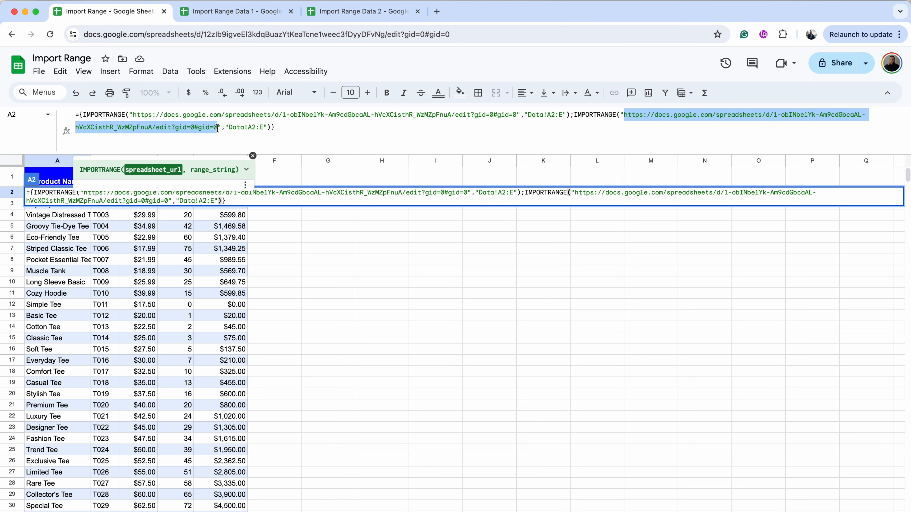
{"action": "key", "text": "BackSpace"}
{"action": "key", "text": "super+v"}
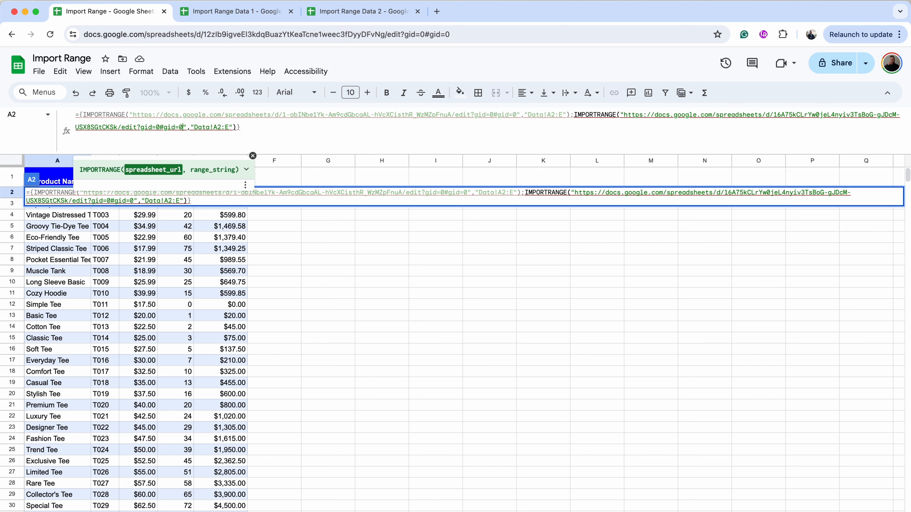
Step: Enter the combined formula and look down the Full Data sheet for the rows from the second spreadsheet
{"action": "key", "text": "Return"}
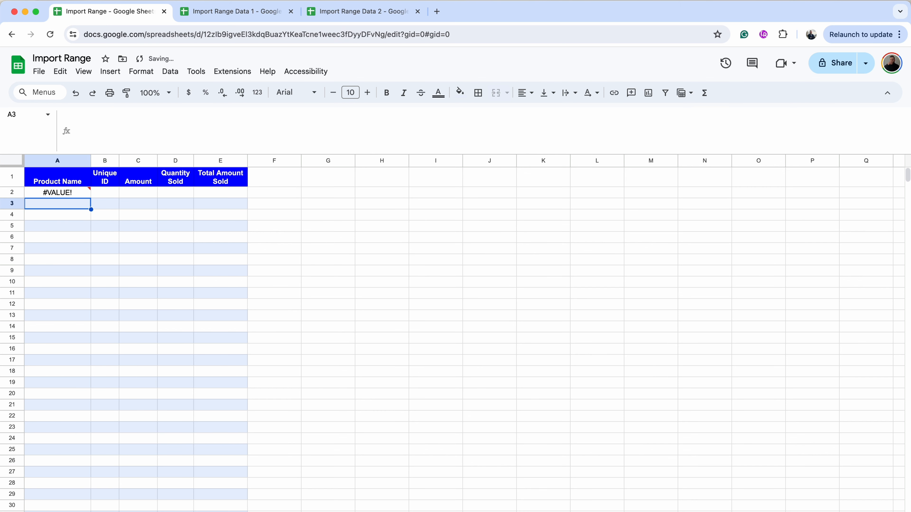
{"action": "scroll", "coordinate": [72, 197], "scroll_direction": "down", "scroll_amount": 6}
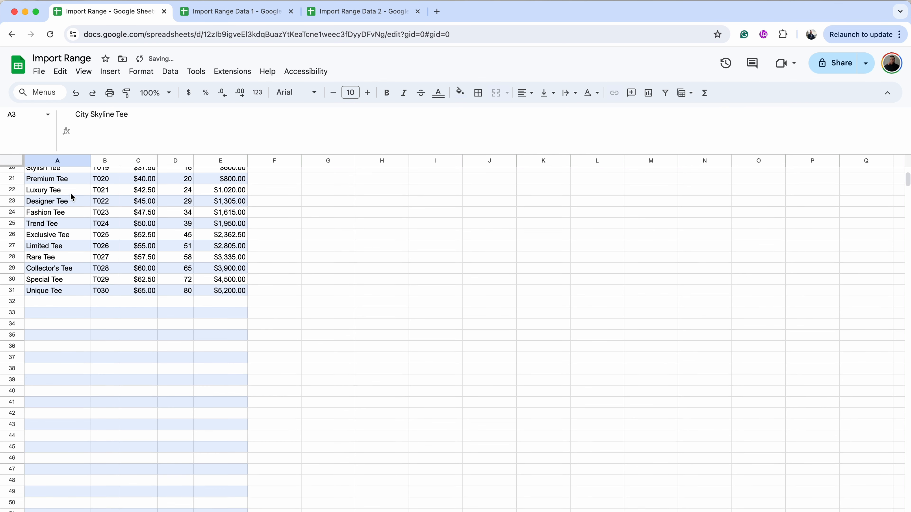
{"action": "scroll", "coordinate": [133, 315], "scroll_direction": "down", "scroll_amount": 20}
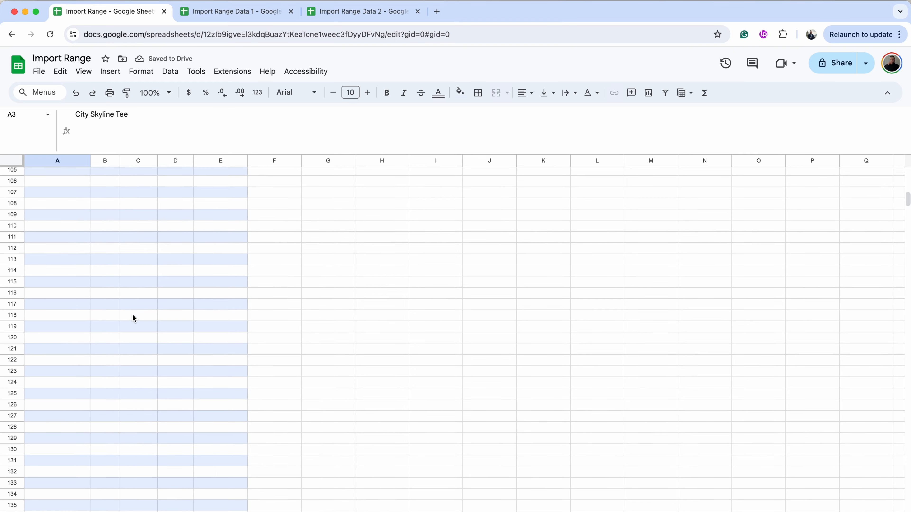
{"action": "scroll", "coordinate": [132, 315], "scroll_direction": "down", "scroll_amount": 20}
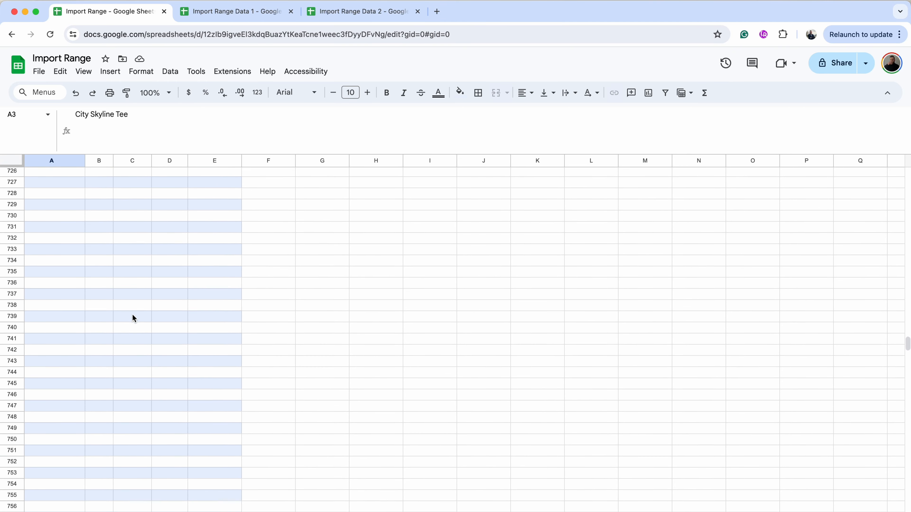
{"action": "scroll", "coordinate": [133, 318], "scroll_direction": "up", "scroll_amount": 15}
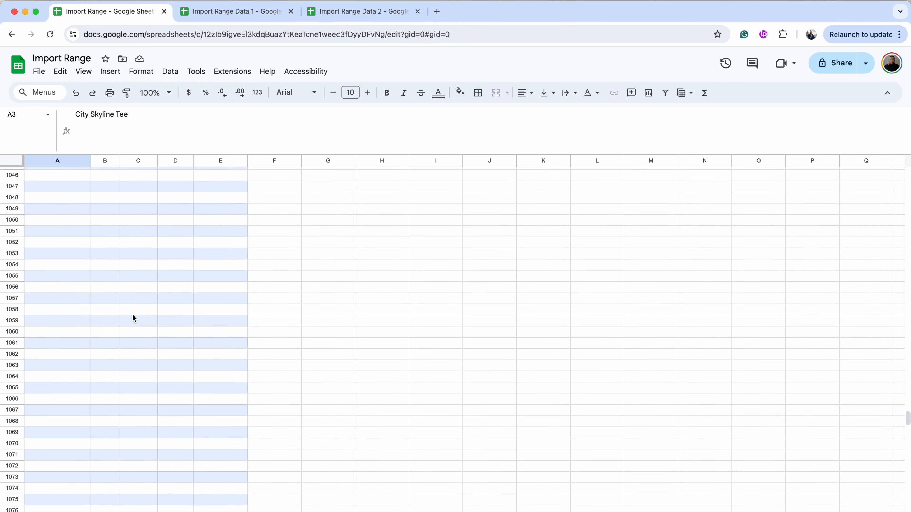
Step: Return to the formula in cell A2 and wrap the stacked IMPORTRANGE array in a FILTER function
{"action": "scroll", "coordinate": [132, 318], "scroll_direction": "down", "scroll_amount": 5}
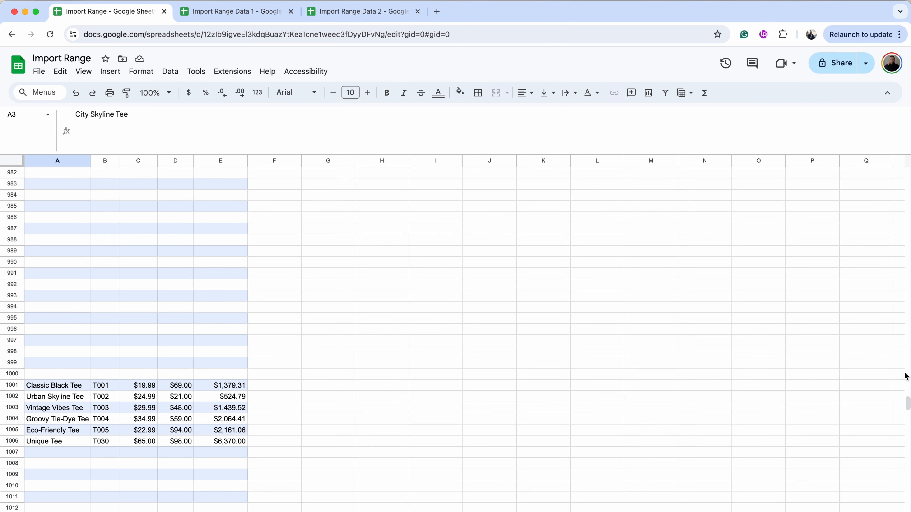
{"action": "left_click_drag", "start_coordinate": [908, 401], "coordinate": [907, 175]}
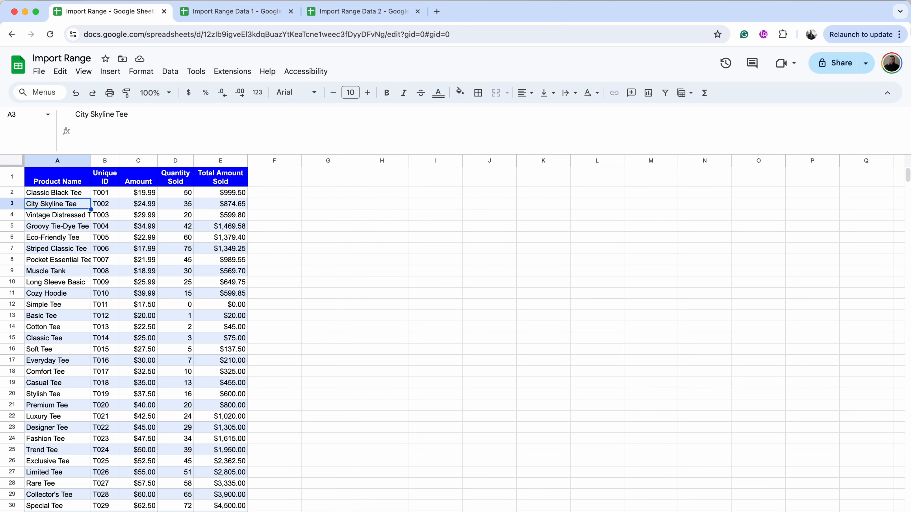
{"action": "left_click", "coordinate": [71, 198]}
{"action": "left_click", "coordinate": [80, 115]}
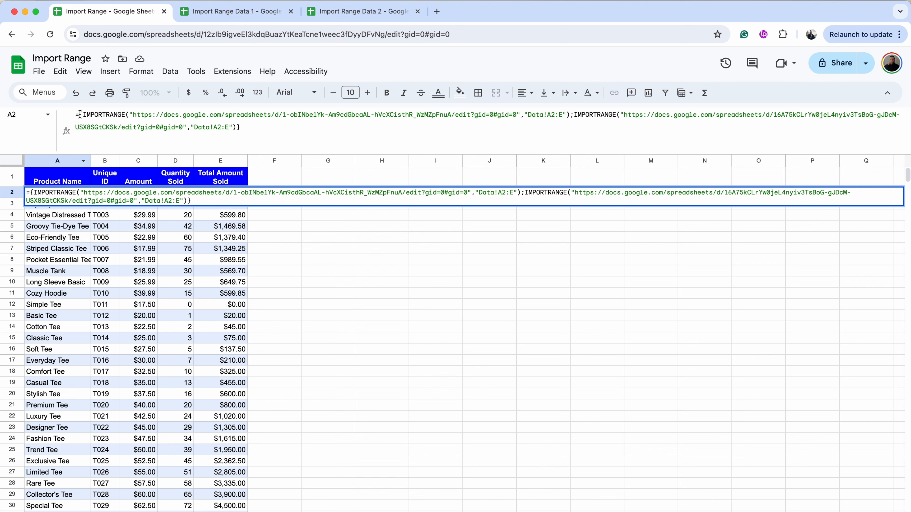
{"action": "type", "text": "Filter("}
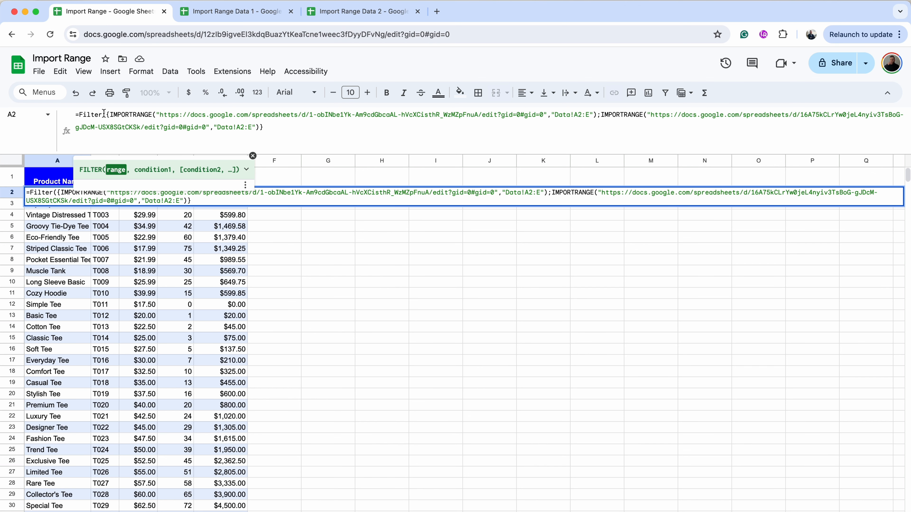
Step: Duplicate the whole IMPORTRANGE array after the original as the FILTER condition, separated by a semicolon
{"action": "left_click_drag", "start_coordinate": [107, 114], "coordinate": [271, 129]}
{"action": "key", "text": "super+c"}
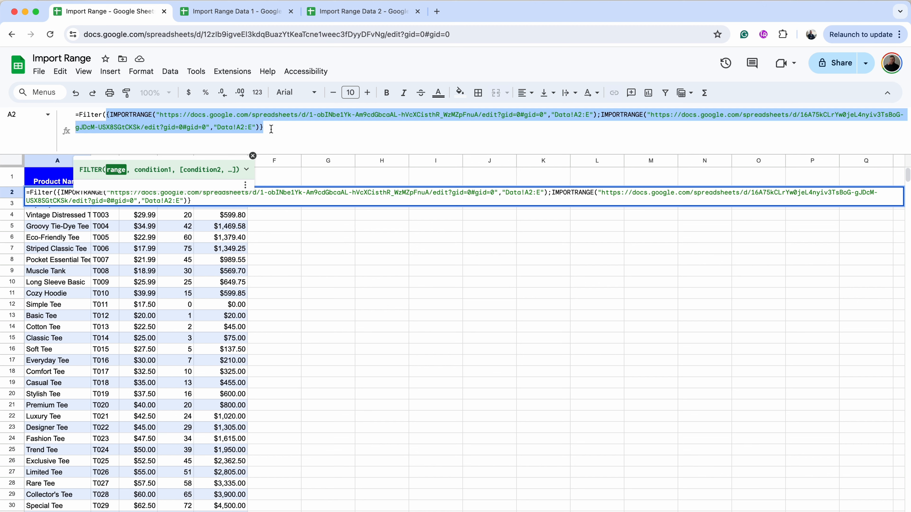
{"action": "left_click", "coordinate": [271, 128]}
{"action": "key", "text": "super+v"}
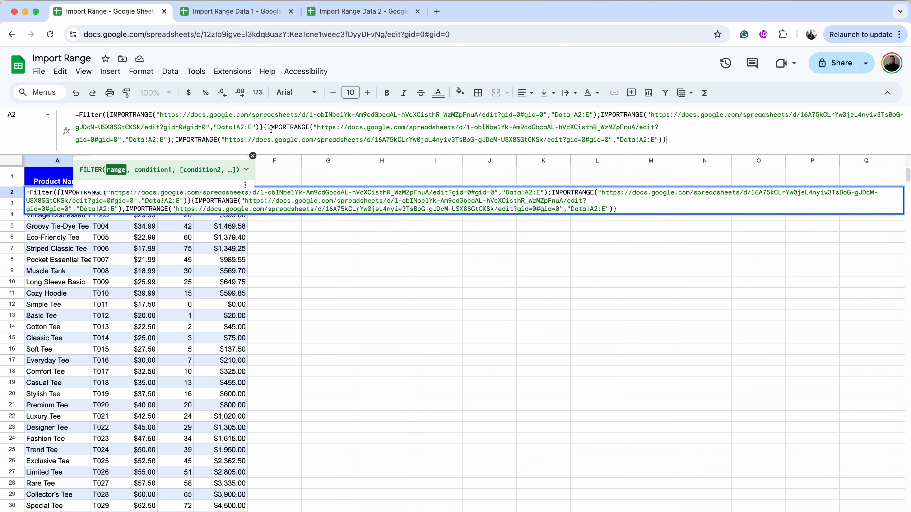
{"action": "left_click", "coordinate": [263, 127]}
{"action": "type", "text": ";"}
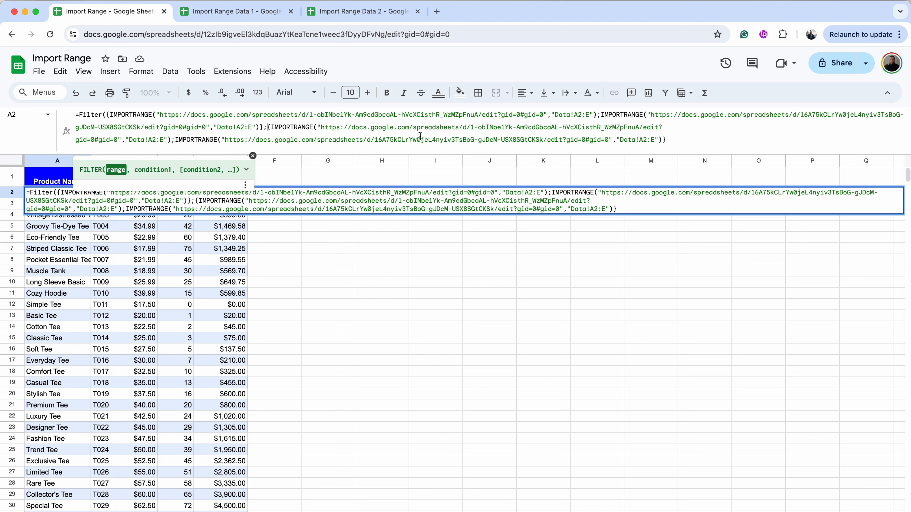
Step: Change the range string to "Data!A2:A" in the condition's last IMPORTRANGE and in the filtered array's second IMPORTRANGE
{"action": "left_click", "coordinate": [650, 140]}
{"action": "key", "text": "Delete"}
{"action": "type", "text": "A"}
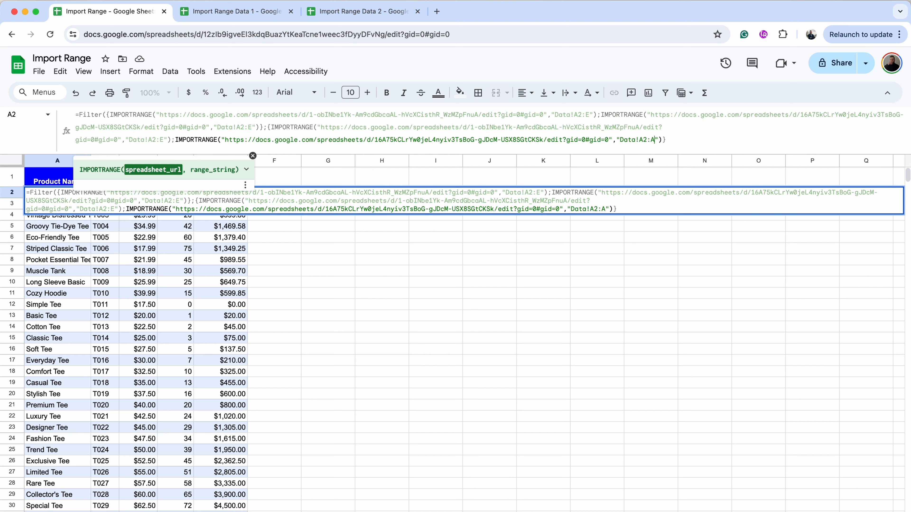
{"action": "left_click", "coordinate": [250, 127]}
{"action": "key", "text": "Delete"}
{"action": "type", "text": "A"}
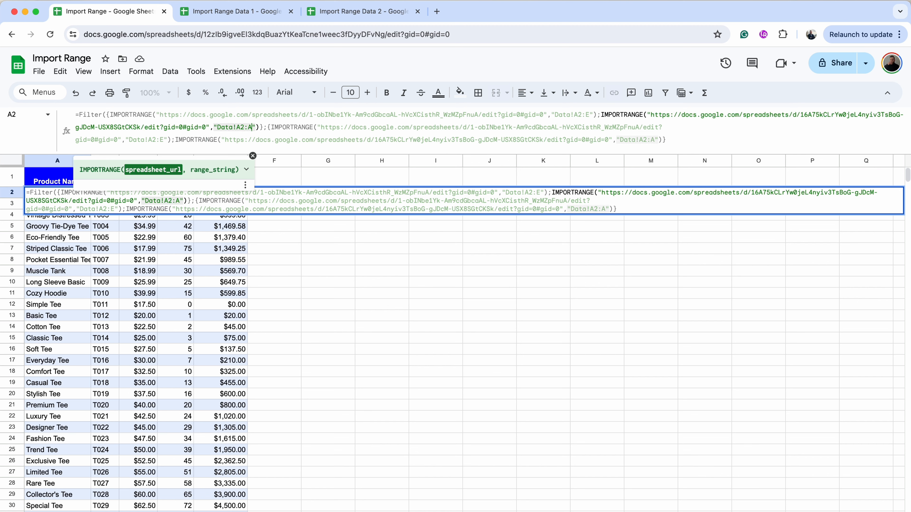
Step: Complete the FILTER condition with <>"" and enter the formula
{"action": "left_click", "coordinate": [672, 139]}
{"action": "type", "text": "<>\"\""}
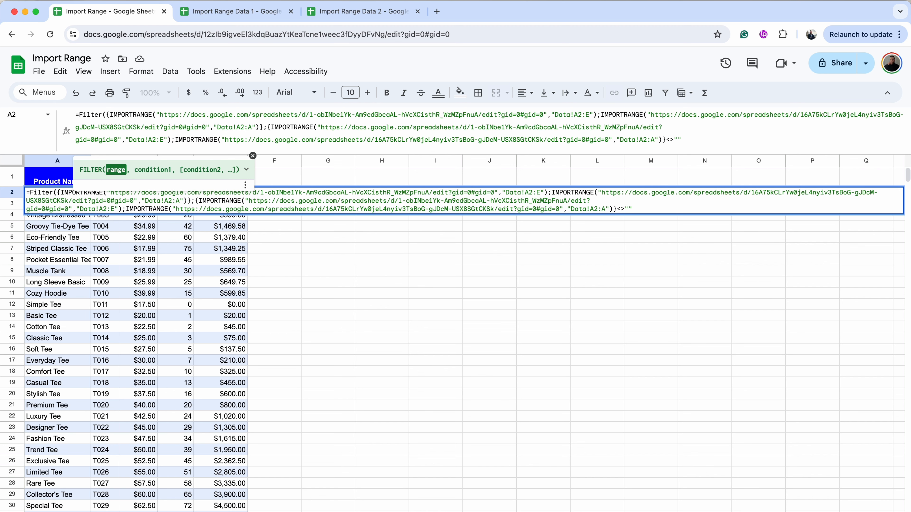
{"action": "key", "text": "Return"}
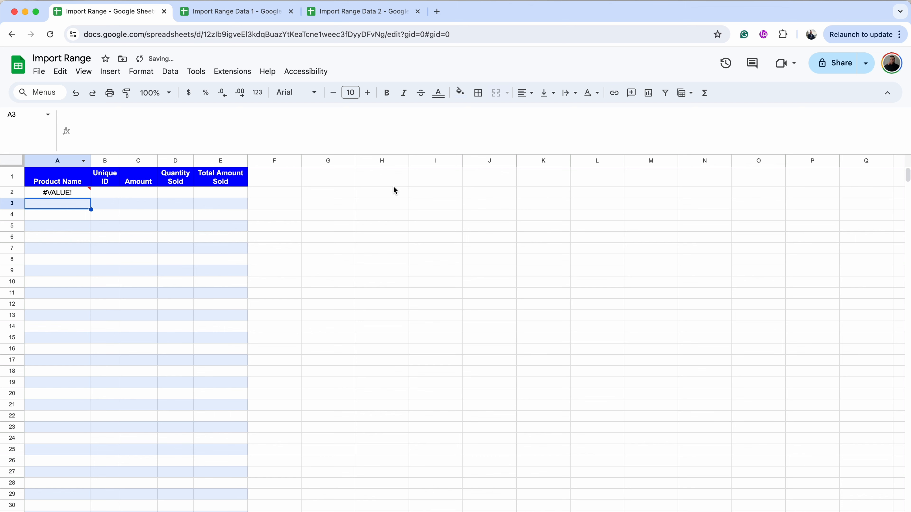
Step: Correct the A2 formula: set the filtered array's second range to "Data!A2:E" and the condition's first range to "Data!A2:A"
{"action": "left_click", "coordinate": [85, 197]}
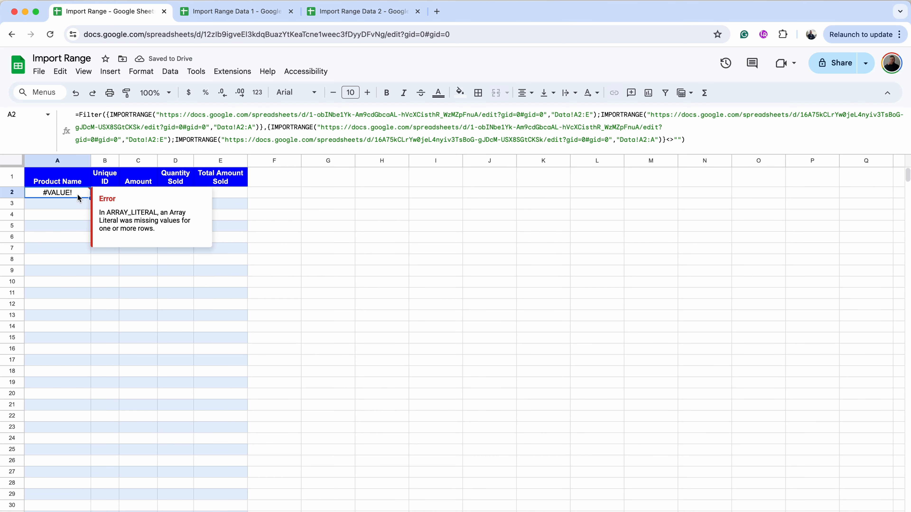
{"action": "left_click", "coordinate": [59, 194]}
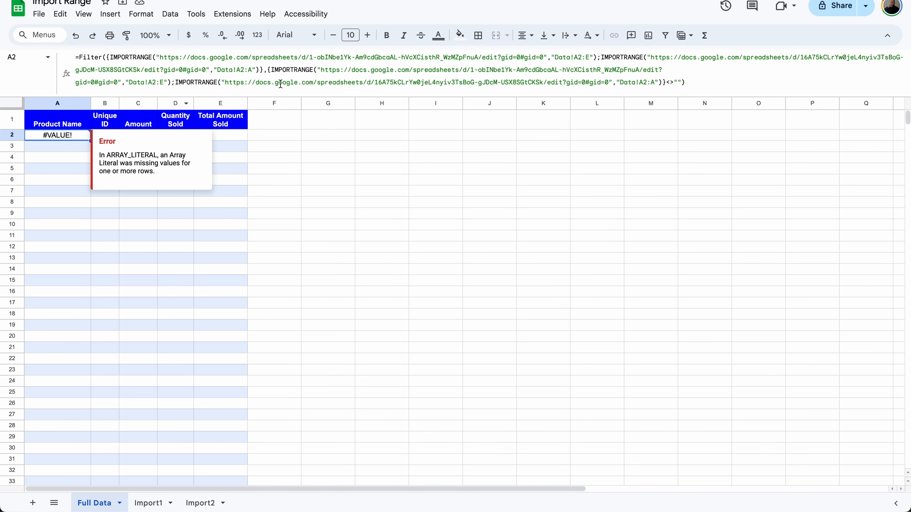
{"action": "left_click", "coordinate": [252, 70]}
{"action": "key", "text": "BackSpace"}
{"action": "type", "text": "E"}
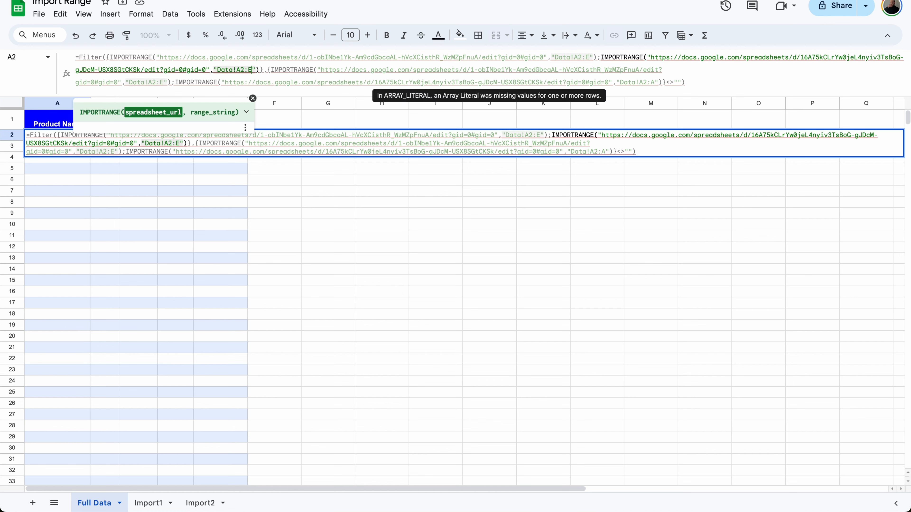
{"action": "left_click", "coordinate": [163, 82]}
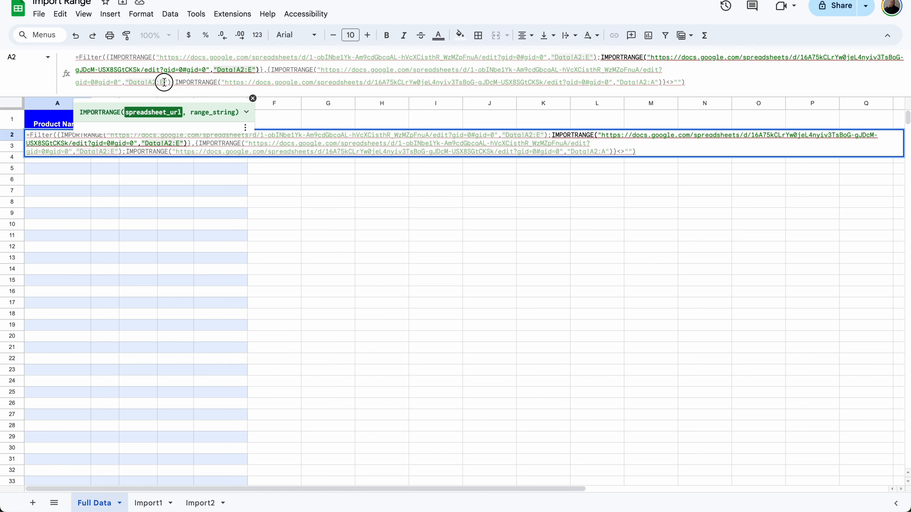
{"action": "key", "text": "BackSpace"}
{"action": "type", "text": "A"}
{"action": "key", "text": "Return"}
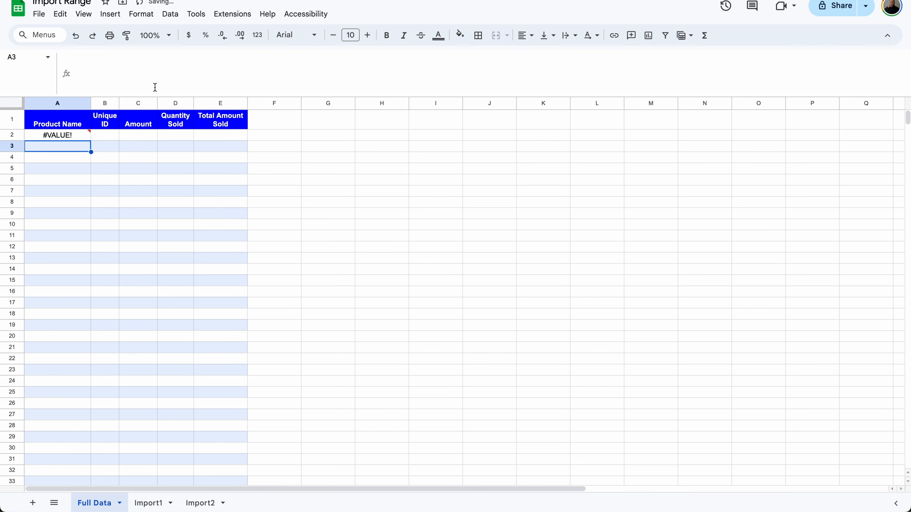
Step: Look over the filtered rows in Full Data, switch to the Import Range Data 1 spreadsheet, and enter "test" in cell A32
{"action": "scroll", "coordinate": [93, 146], "scroll_direction": "down", "scroll_amount": 6}
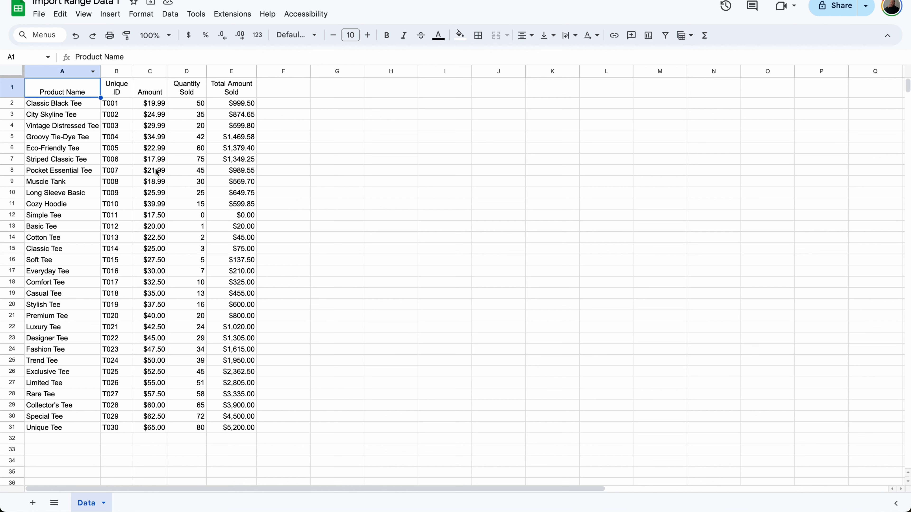
{"action": "left_click", "coordinate": [112, 217]}
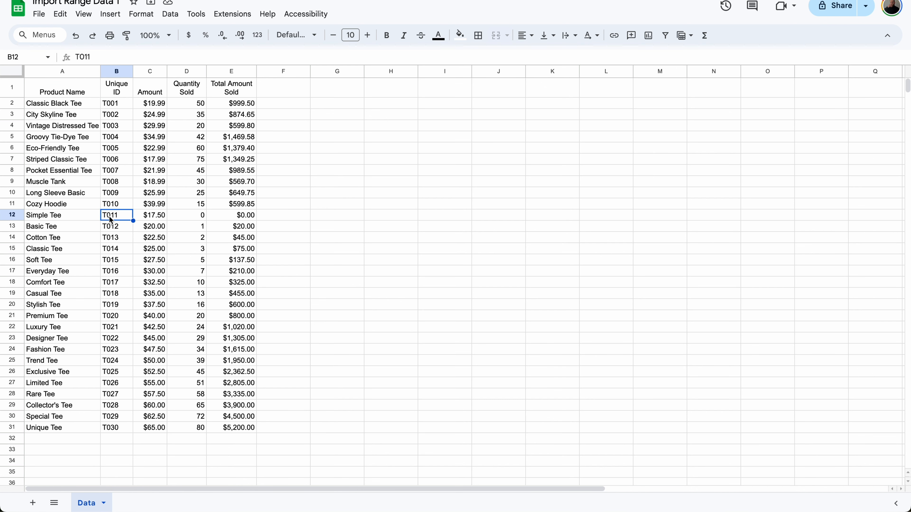
{"action": "left_click", "coordinate": [64, 438]}
{"action": "type", "text": "test"}
{"action": "key", "text": "Return"}
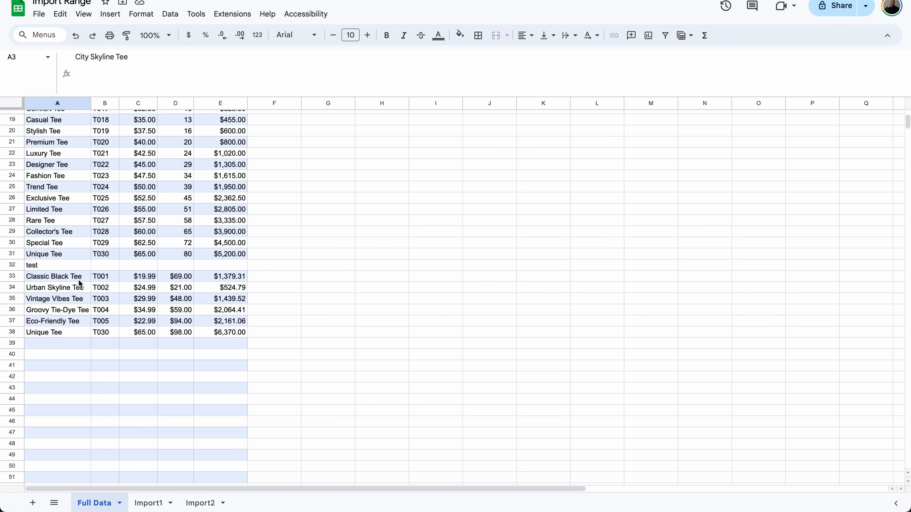
Step: Insert a file smart chip for the Import Range Data 1 spreadsheet in cell H2 of Full Data
{"action": "scroll", "coordinate": [73, 235], "scroll_direction": "up", "scroll_amount": 6}
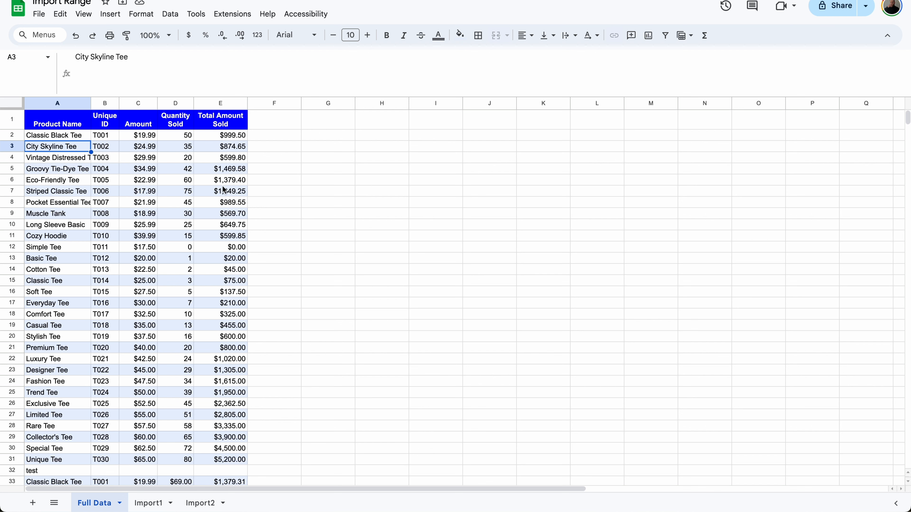
{"action": "left_click", "coordinate": [400, 135]}
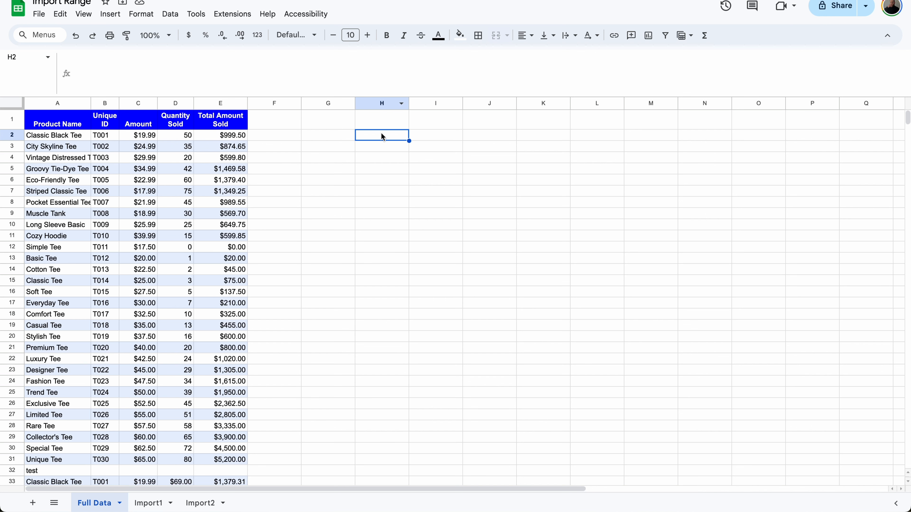
{"action": "type", "text": "@import"}
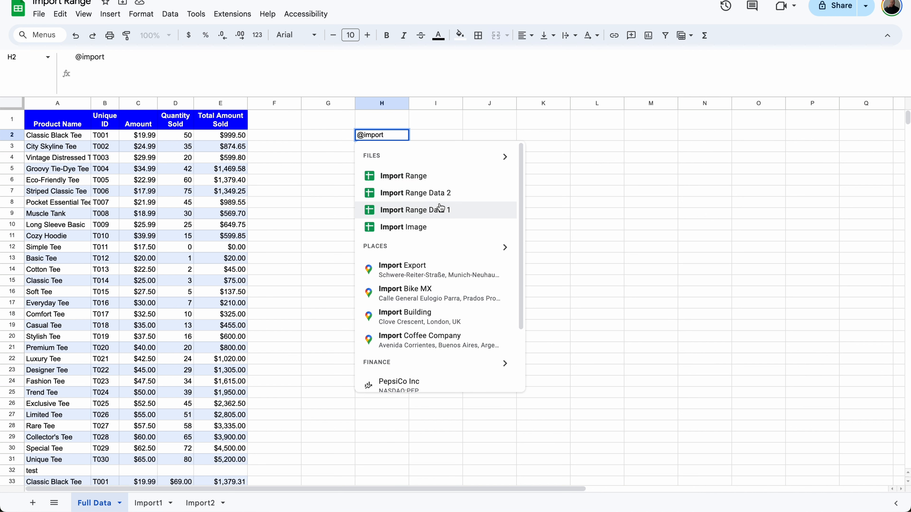
{"action": "left_click", "coordinate": [441, 212]}
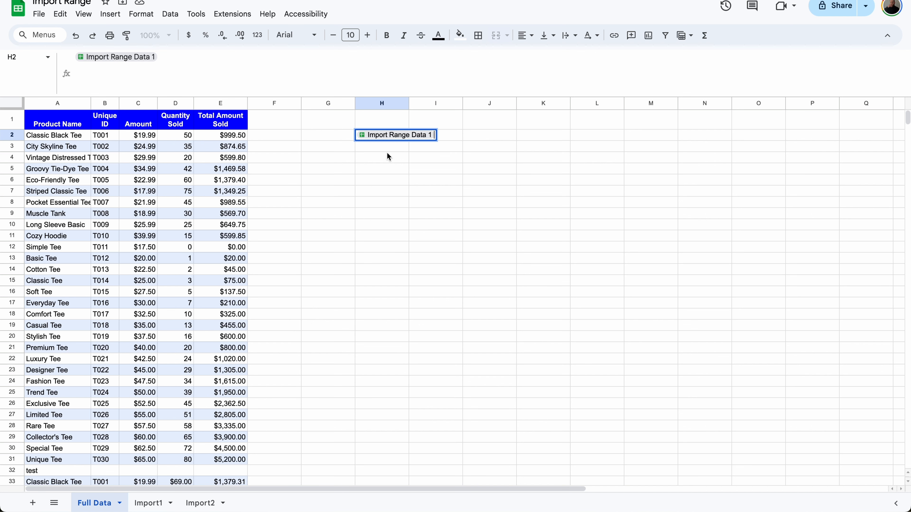
{"action": "left_click", "coordinate": [387, 155]}
Step: Insert a file smart chip for the Import Range Data 2 spreadsheet in cell H3 and widen column H to fit
{"action": "left_click", "coordinate": [384, 150]}
{"action": "type", "text": "@import"}
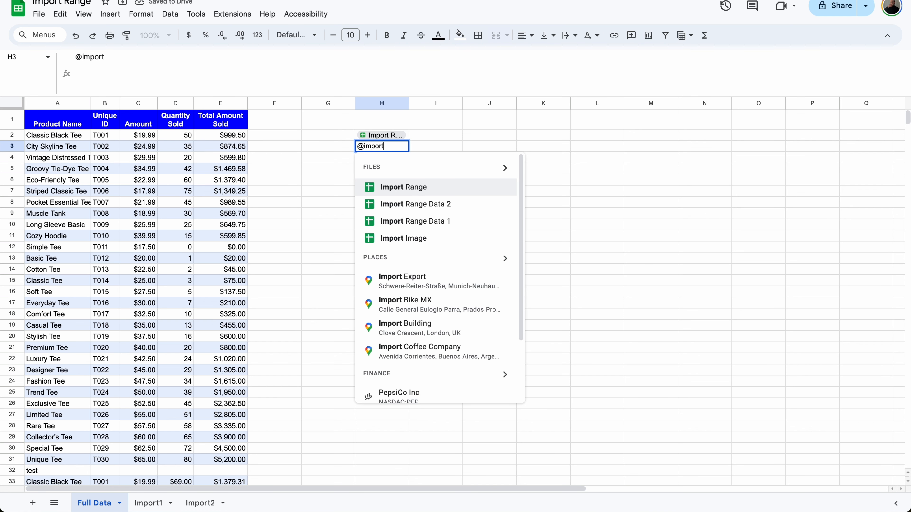
{"action": "left_click", "coordinate": [426, 204]}
{"action": "left_click", "coordinate": [407, 167]}
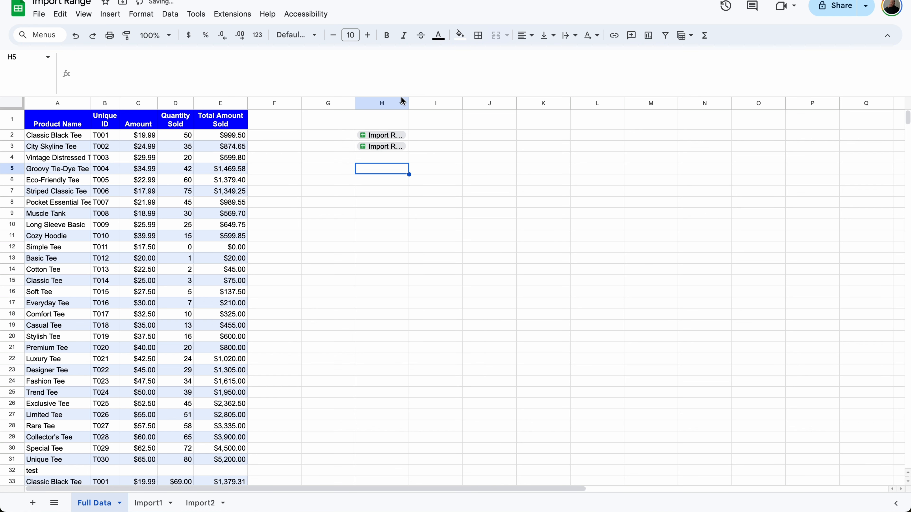
{"action": "left_click_drag", "start_coordinate": [409, 103], "coordinate": [452, 103]}
Step: Replace the URL in the first IMPORTRANGE of the A2 formula with a reference to cell H2
{"action": "left_click", "coordinate": [90, 138]}
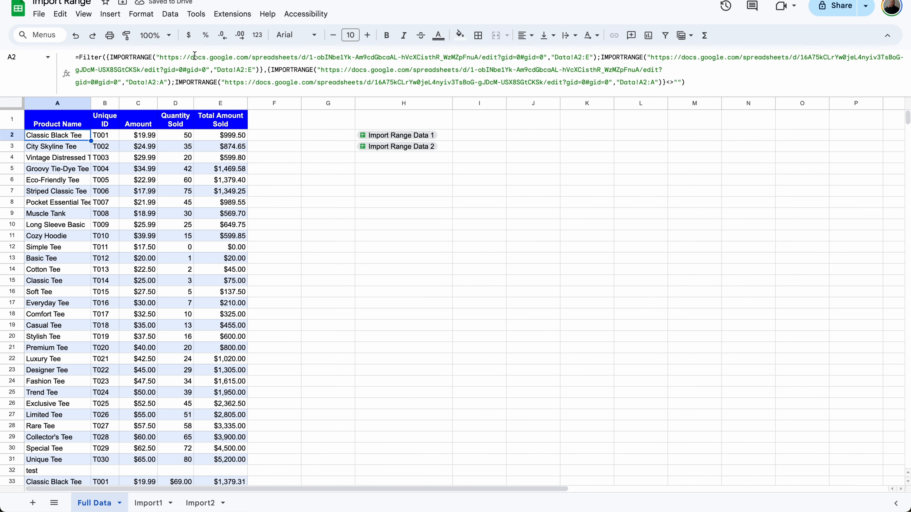
{"action": "left_click", "coordinate": [157, 54]}
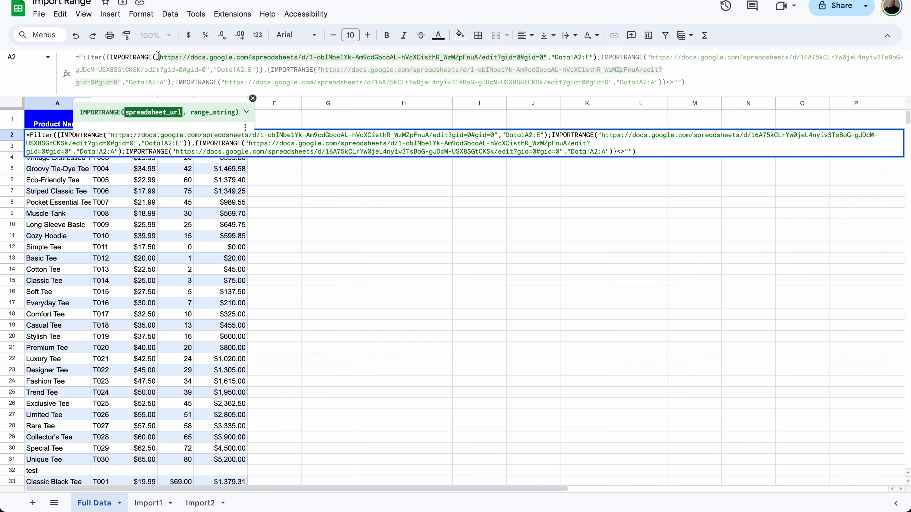
{"action": "left_click_drag", "start_coordinate": [156, 55], "coordinate": [545, 56]}
{"action": "key", "text": "BackSpace"}
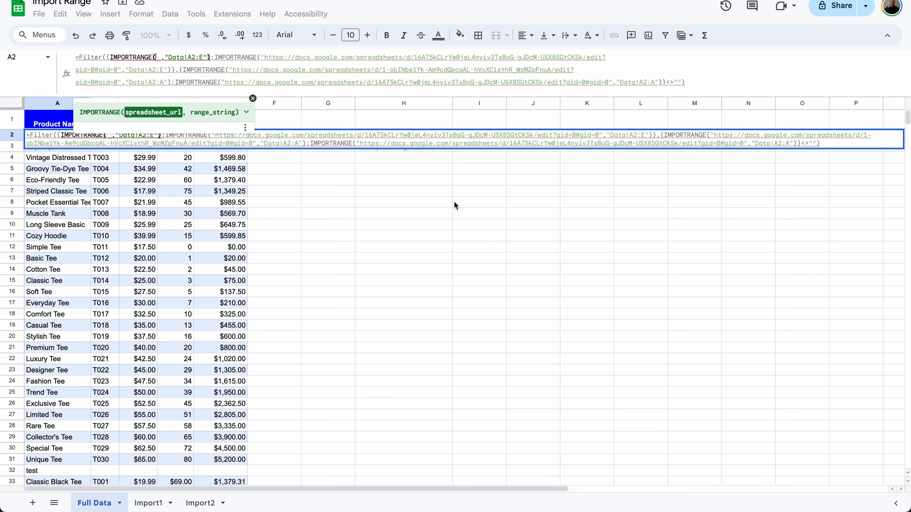
{"action": "scroll", "coordinate": [453, 205], "scroll_direction": "down", "scroll_amount": 1}
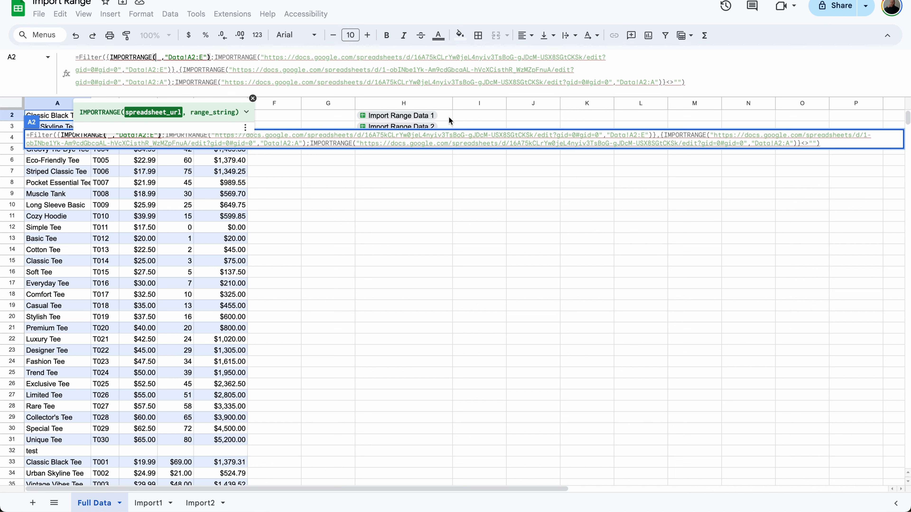
{"action": "left_click", "coordinate": [450, 119]}
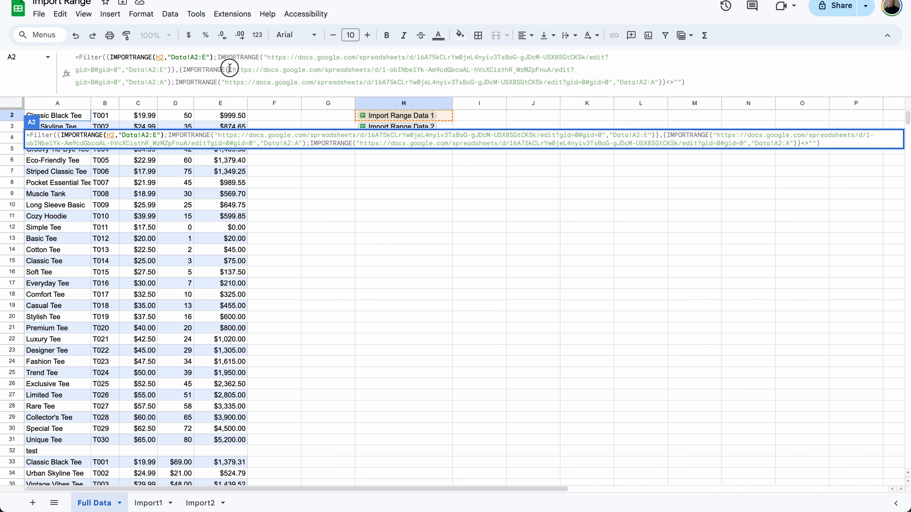
Step: Replace the URL in the FILTER condition's first IMPORTRANGE with a reference to cell H2 and enter the formula
{"action": "left_click_drag", "start_coordinate": [230, 67], "coordinate": [120, 84]}
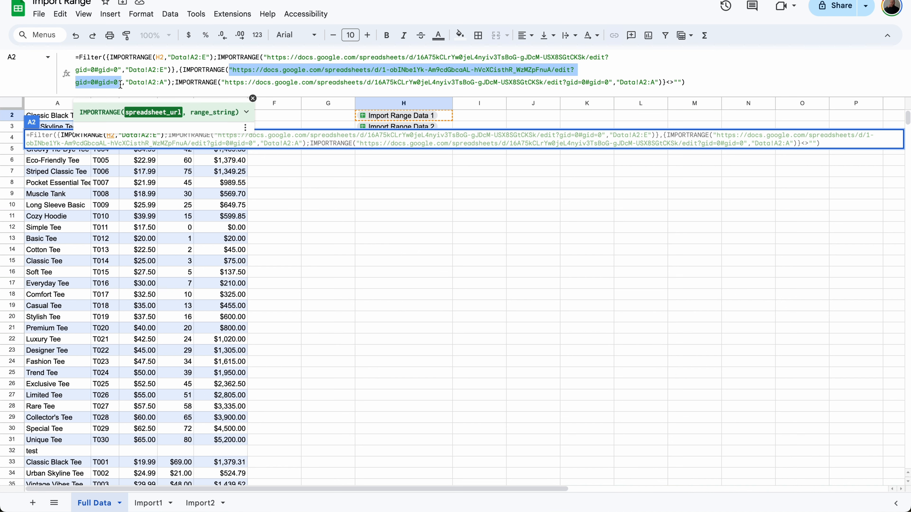
{"action": "key", "text": "BackSpace"}
{"action": "left_click", "coordinate": [447, 116]}
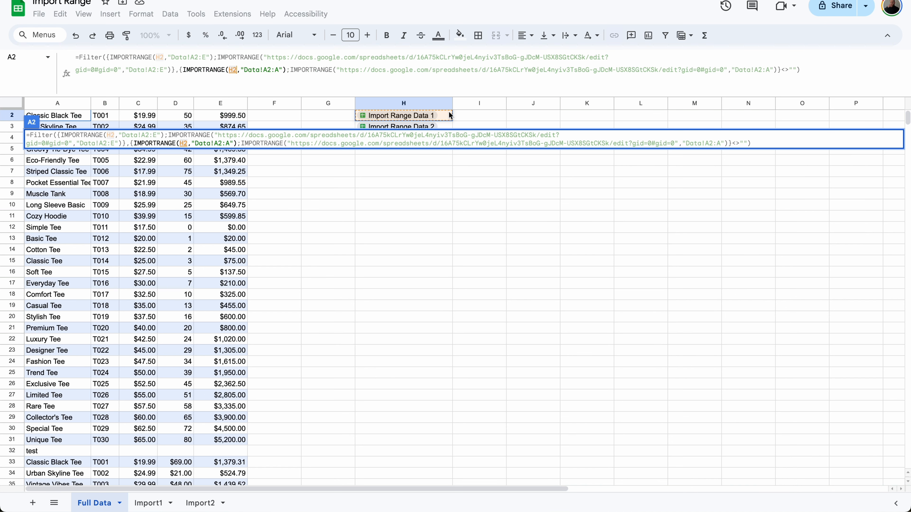
{"action": "key", "text": "Return"}
{"action": "scroll", "coordinate": [166, 229], "scroll_direction": "up", "scroll_amount": 1}
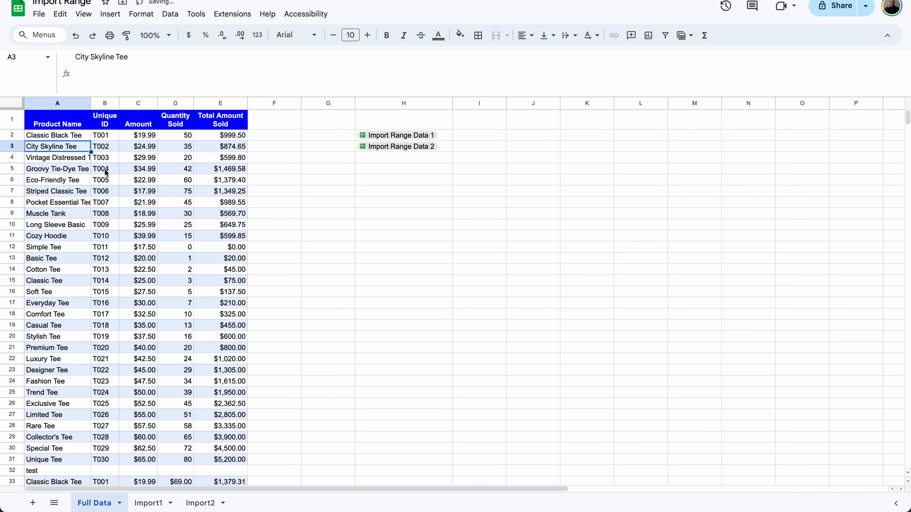
Step: Replace the URL in the second IMPORTRANGE of the A2 formula's data array with a reference to cell H3
{"action": "left_click", "coordinate": [81, 137]}
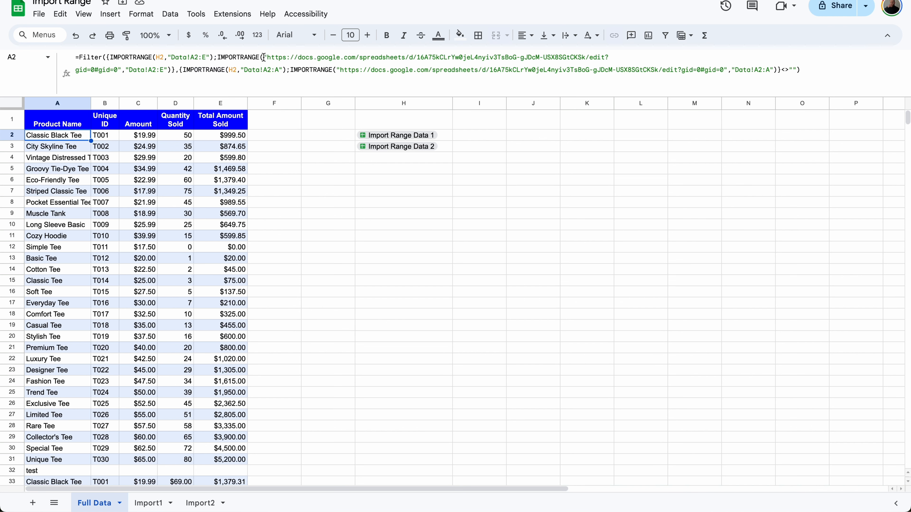
{"action": "left_click_drag", "start_coordinate": [263, 57], "coordinate": [121, 67]}
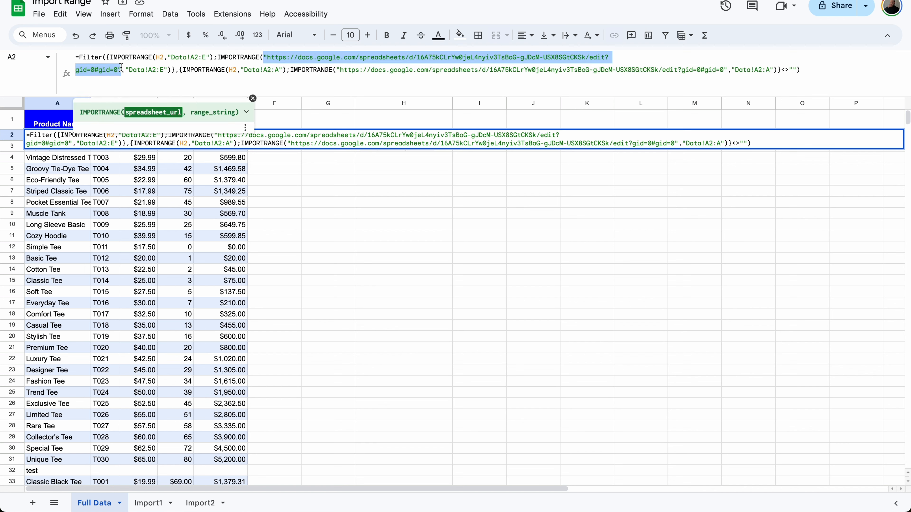
{"action": "left_click", "coordinate": [448, 146]}
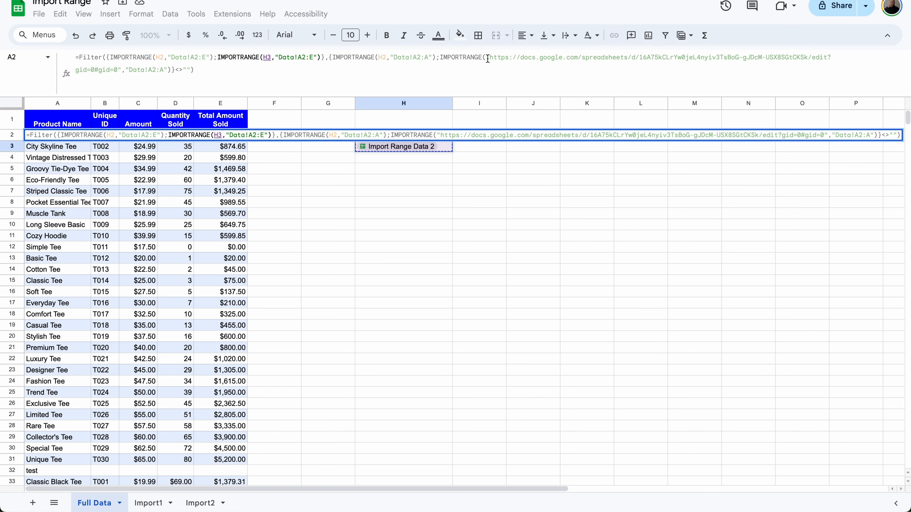
Step: Replace the URL in the FILTER condition's second IMPORTRANGE with a reference to cell H3 and enter the formula
{"action": "left_click_drag", "start_coordinate": [485, 59], "coordinate": [121, 70]}
{"action": "key", "text": "BackSpace"}
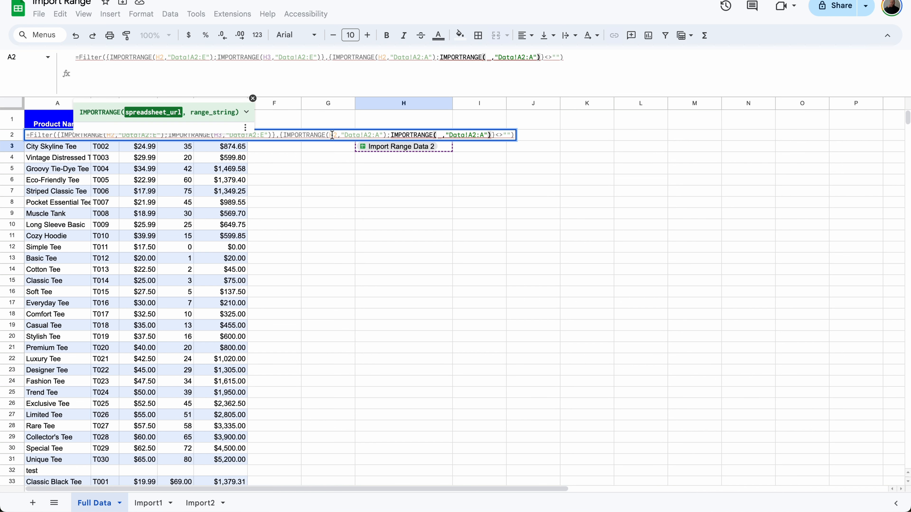
{"action": "left_click", "coordinate": [376, 147]}
{"action": "key", "text": "Return"}
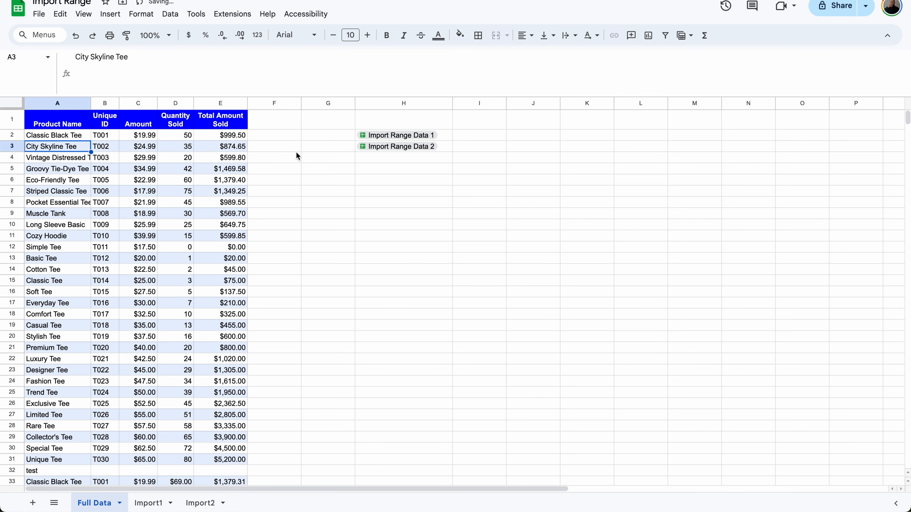
{"action": "left_click", "coordinate": [80, 138]}
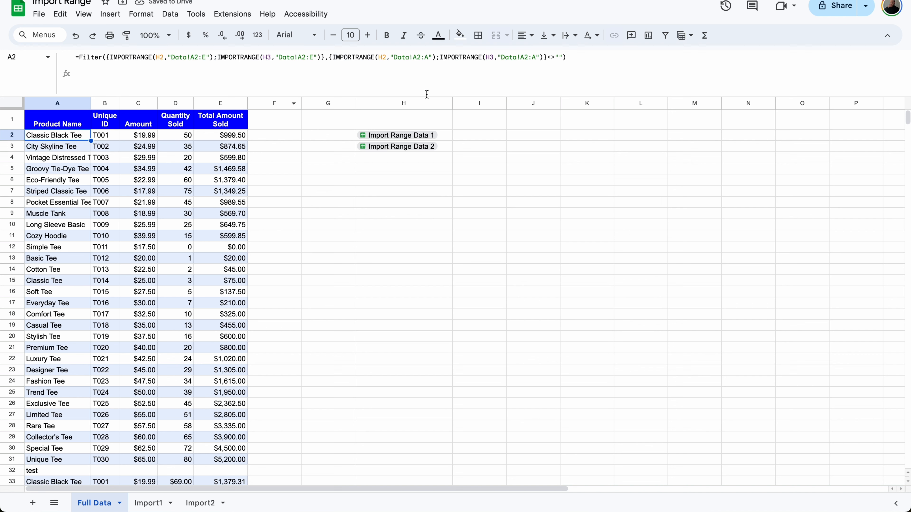
Step: Enter the sheet name Data in cell I2 and the range A2:E in cell J2
{"action": "left_click", "coordinate": [477, 140]}
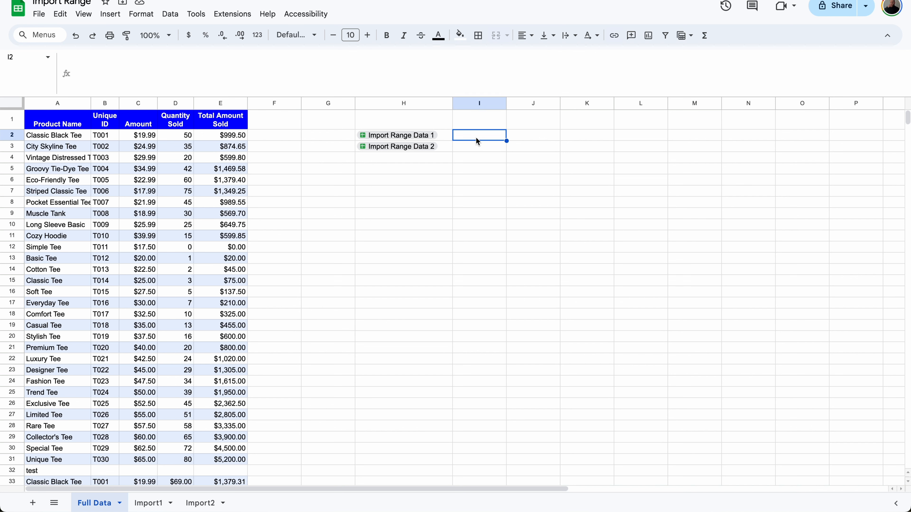
{"action": "type", "text": "Data!"}
{"action": "key", "text": "BackSpace"}
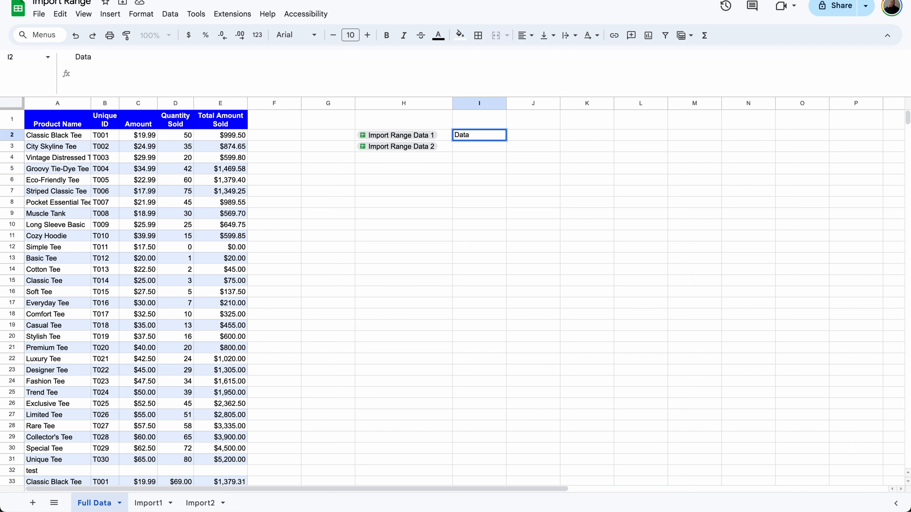
{"action": "key", "text": "Tab"}
{"action": "type", "text": "A"}
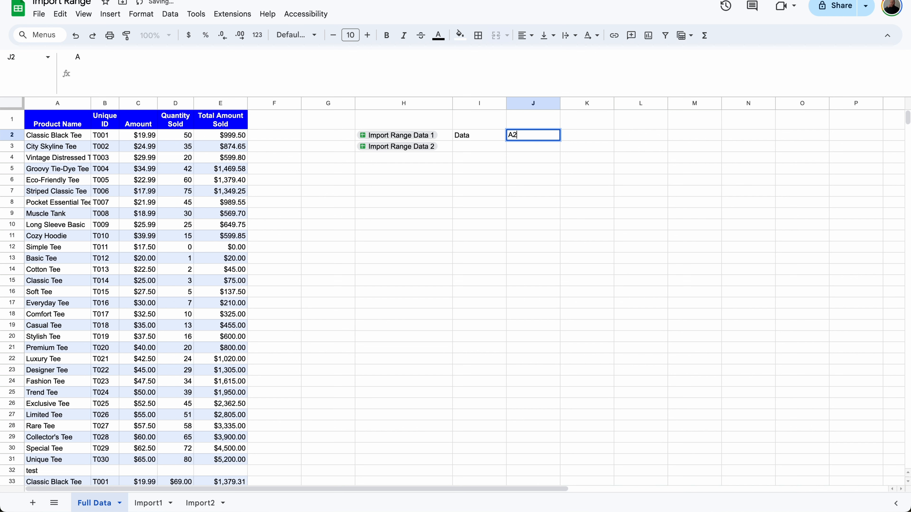
{"action": "type", "text": "2:e"}
{"action": "key", "text": "BackSpace"}
{"action": "type", "text": "E"}
{"action": "key", "text": "Return"}
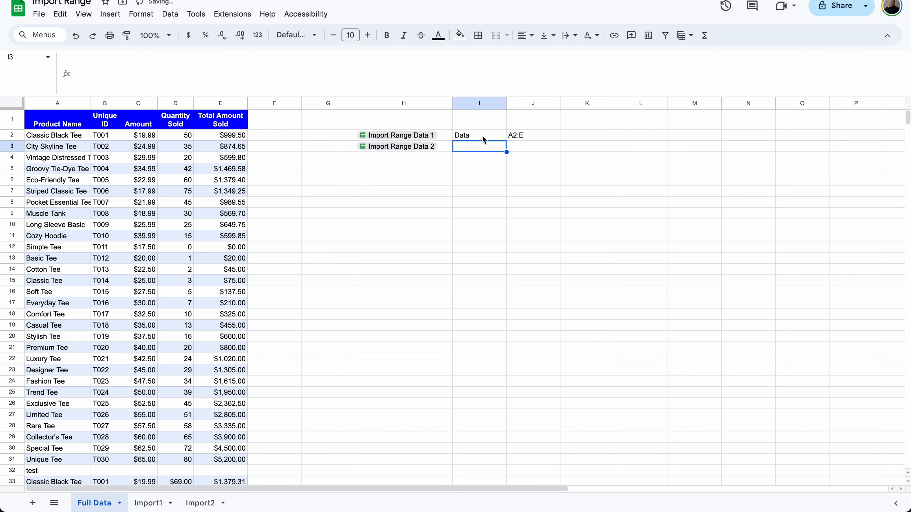
Step: Copy the sheet name and range from I2:J2 down to row 3, and insert one column to the left of column I
{"action": "left_click_drag", "start_coordinate": [484, 138], "coordinate": [559, 146]}
{"action": "right_click", "coordinate": [466, 103]}
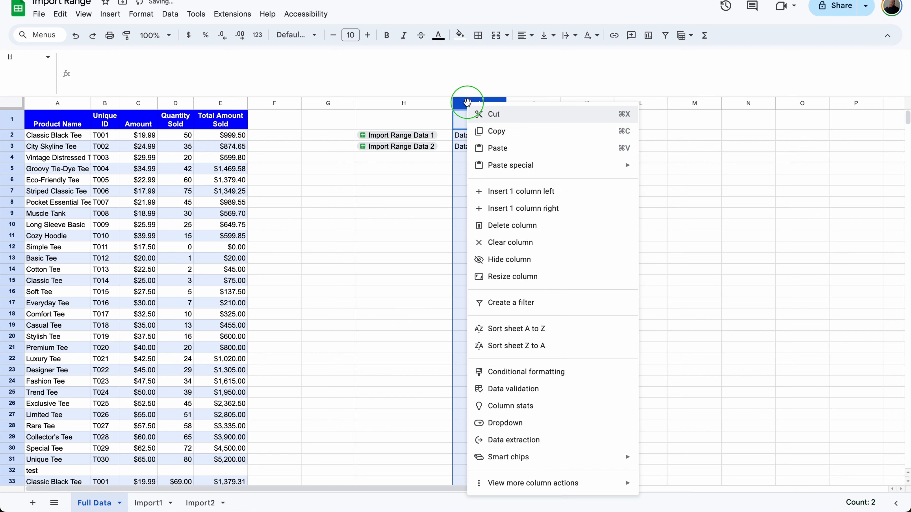
{"action": "left_click", "coordinate": [491, 192]}
Step: Join J2:K2 with the delimiter "!" using a JOIN formula in I2, and accept the suggested autofill for I3
{"action": "left_click", "coordinate": [485, 140]}
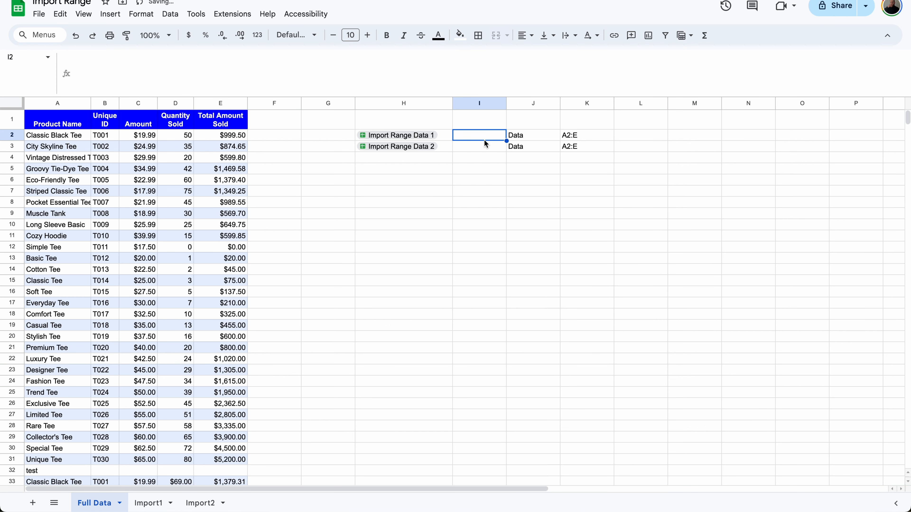
{"action": "type", "text": "=join"}
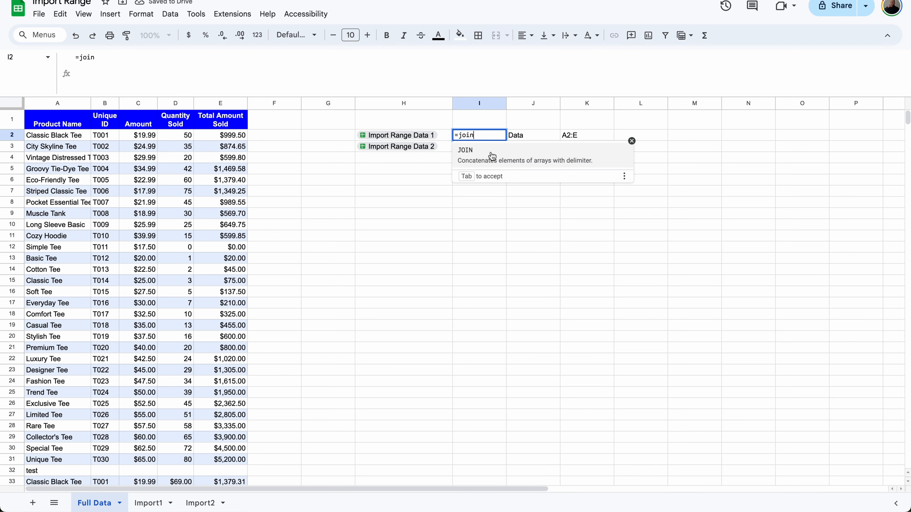
{"action": "left_click", "coordinate": [492, 156]}
{"action": "type", "text": "\""}
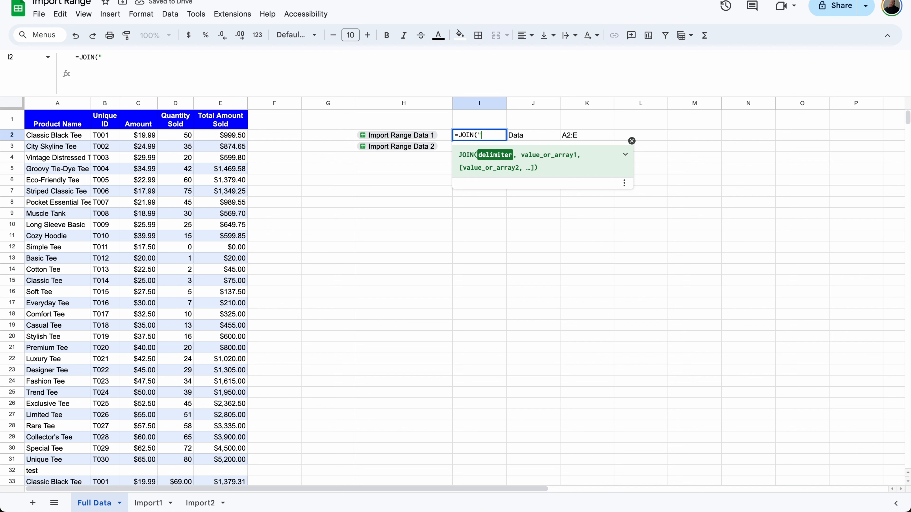
{"action": "type", "text": "!\","}
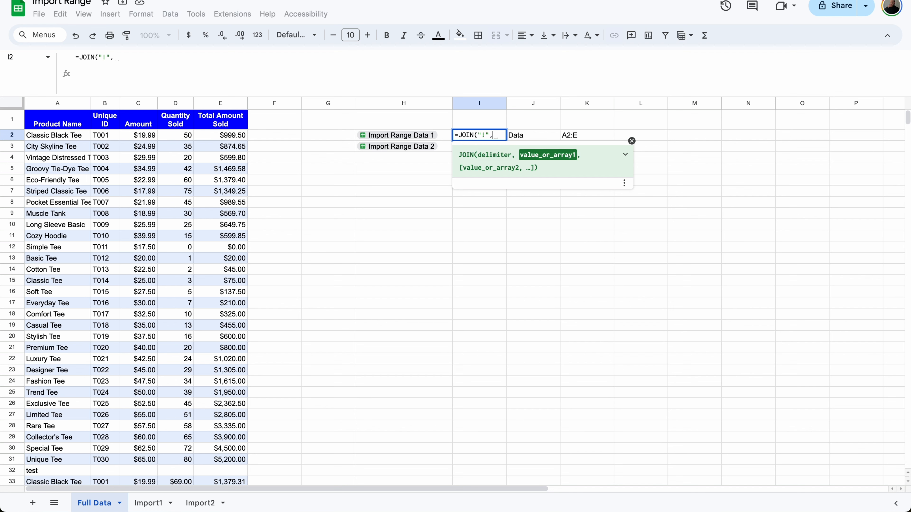
{"action": "left_click", "coordinate": [545, 135]}
{"action": "type", "text": ","}
{"action": "left_click", "coordinate": [581, 135]}
{"action": "type", "text": ")"}
{"action": "key", "text": "Return"}
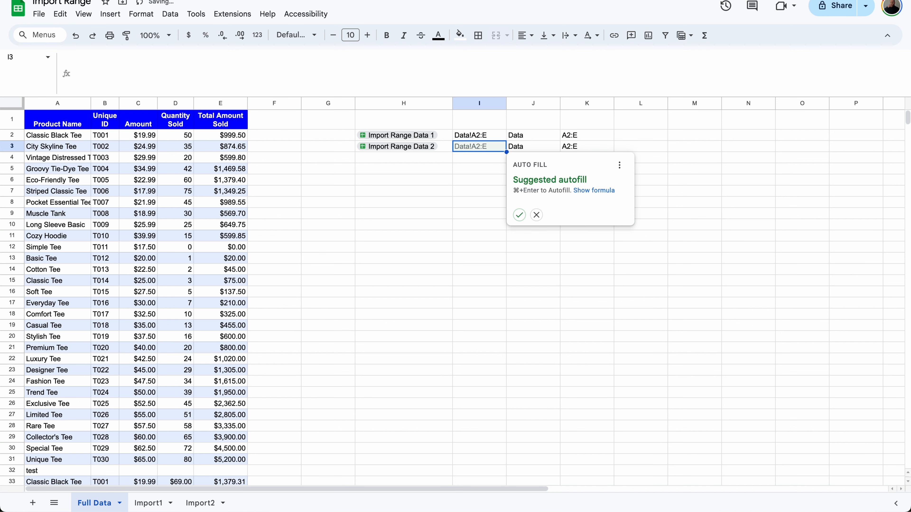
{"action": "left_click", "coordinate": [519, 215]}
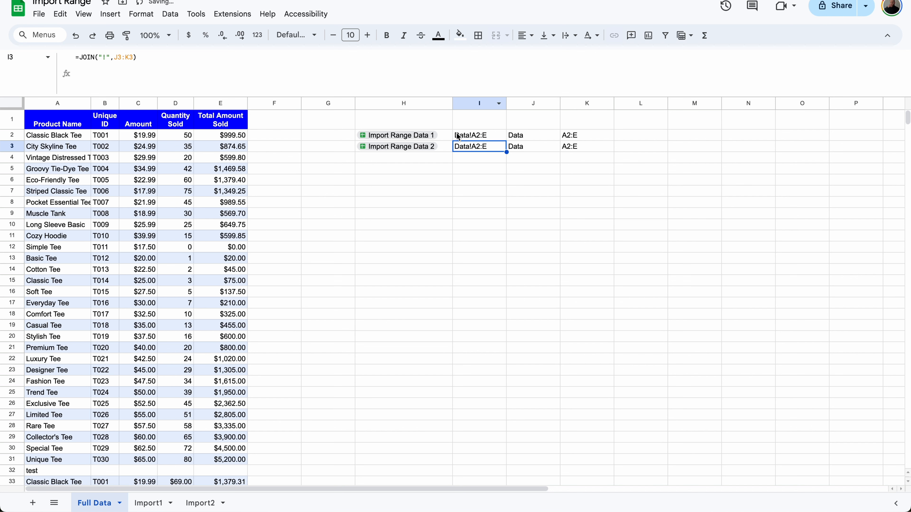
Step: Replace the "Data!A2:E" string in the first IMPORTRANGE of the A2 formula with a reference to cell I2
{"action": "left_click", "coordinate": [75, 132]}
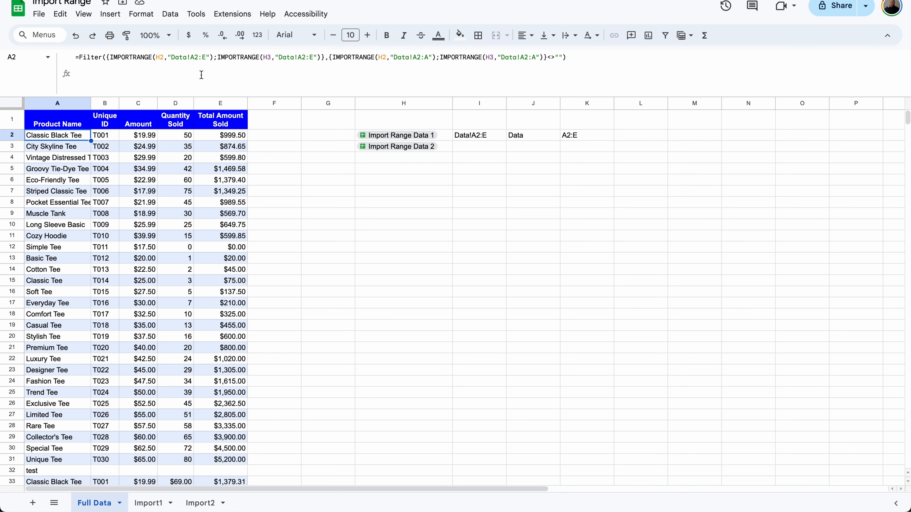
{"action": "left_click", "coordinate": [211, 57]}
{"action": "left_click_drag", "start_coordinate": [212, 57], "coordinate": [169, 58]}
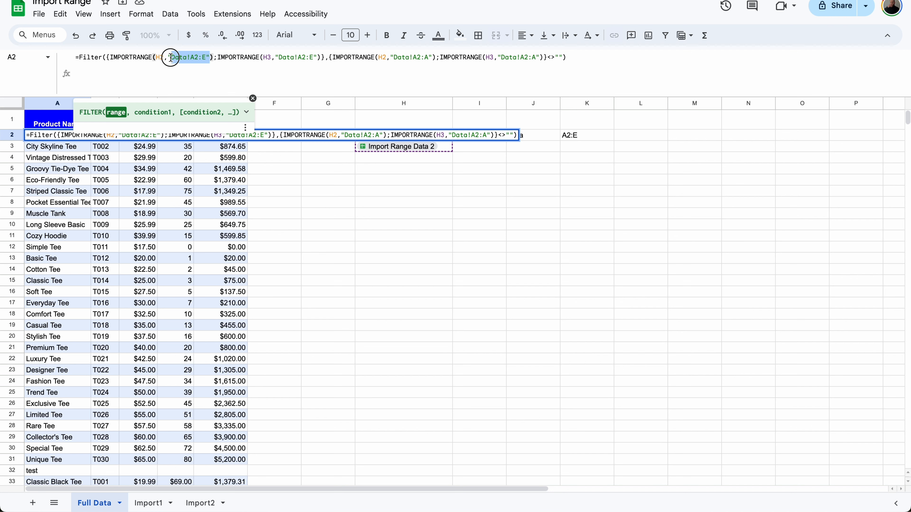
{"action": "key", "text": "BackSpace"}
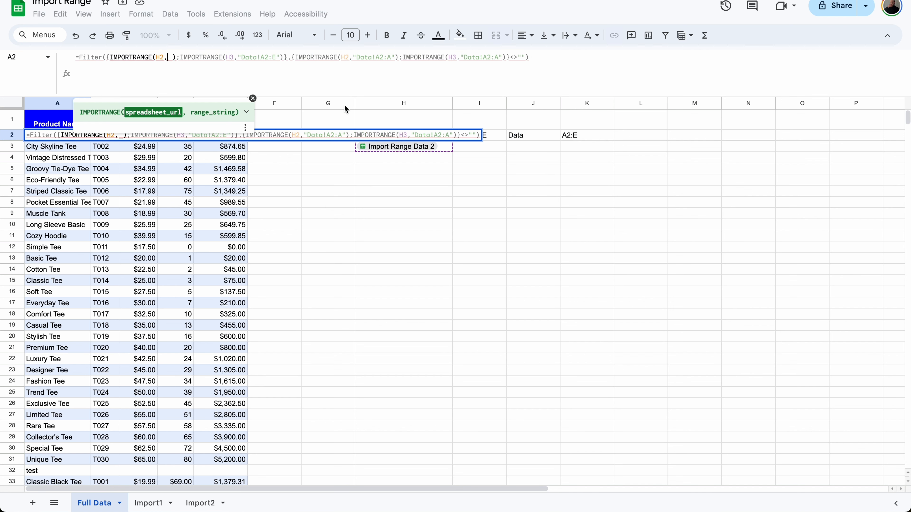
{"action": "left_click", "coordinate": [494, 133]}
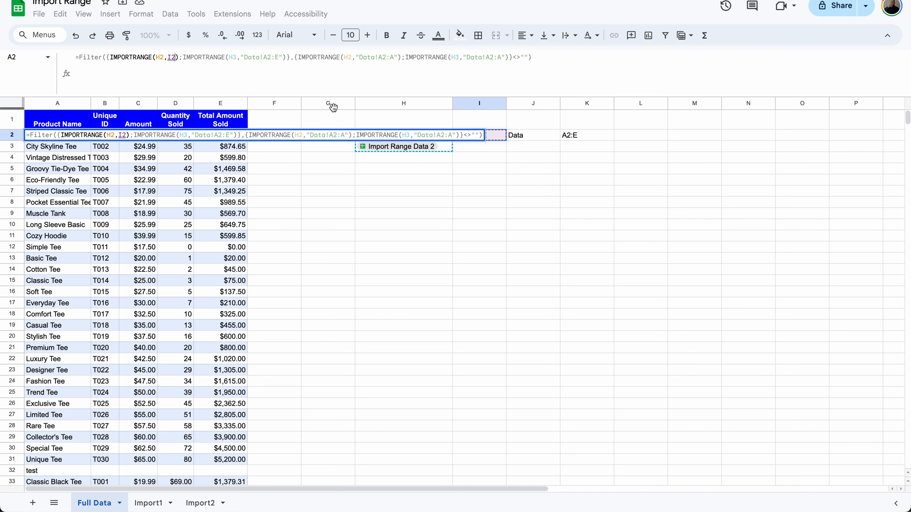
Step: Replace the "Data!A2:E" string in the data array's second IMPORTRANGE with a reference to cell I2 and enter the formula
{"action": "left_click_drag", "start_coordinate": [284, 58], "coordinate": [240, 57]}
{"action": "key", "text": "BackSpace"}
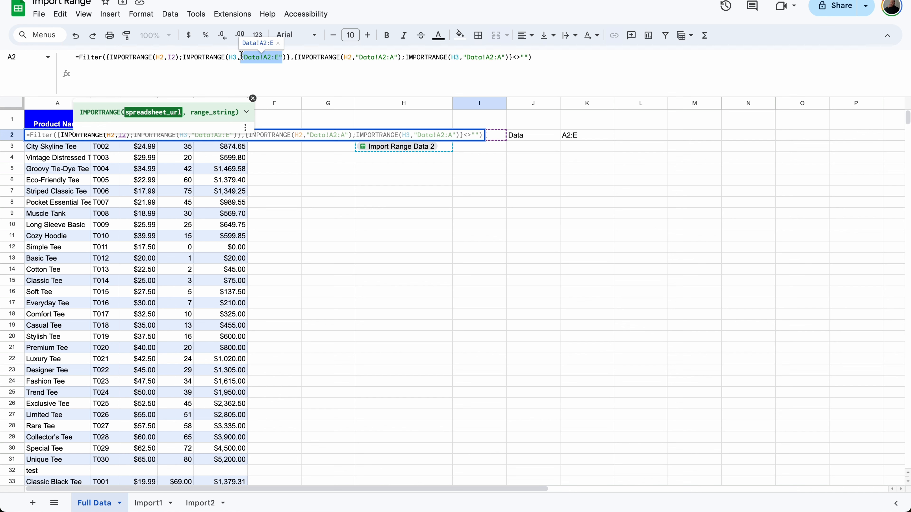
{"action": "left_click", "coordinate": [496, 144]}
{"action": "key", "text": "Return"}
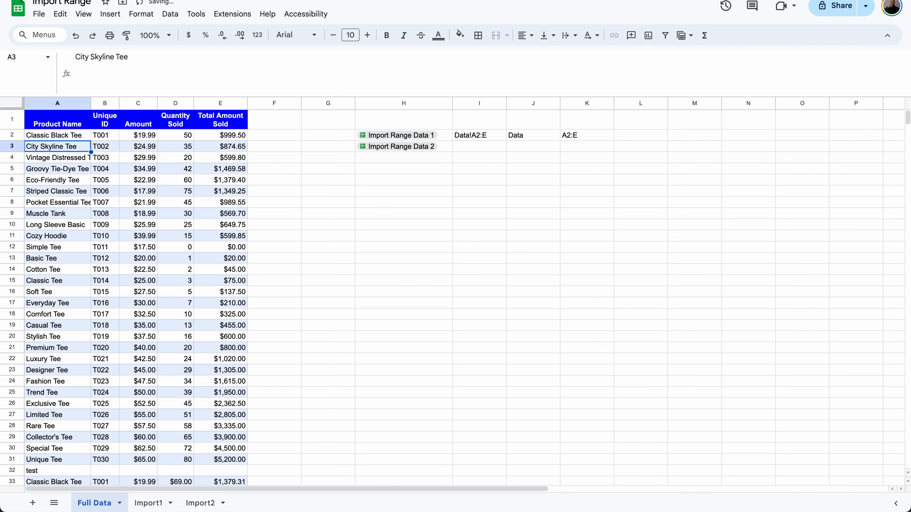
{"action": "left_click", "coordinate": [87, 136]}
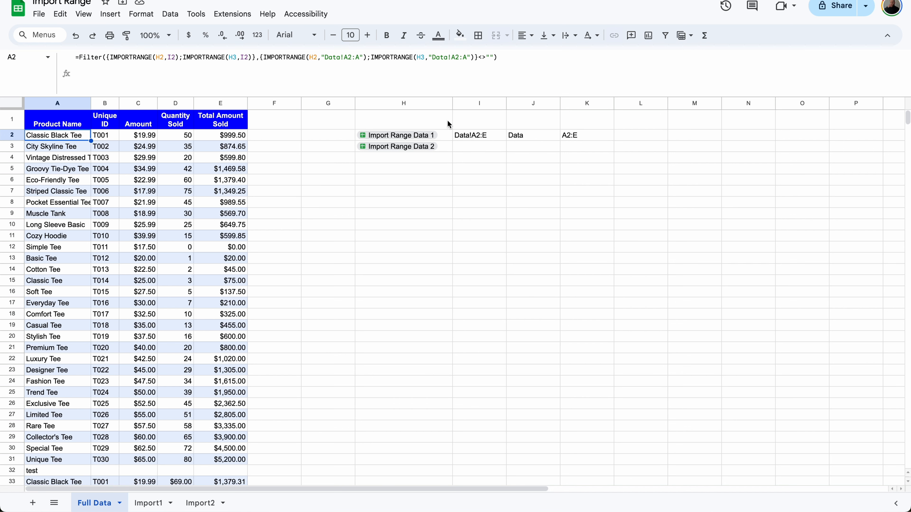
Step: Fill I2:K2 down to row 3 and change the range in K3 to A2:A
{"action": "left_click_drag", "start_coordinate": [489, 139], "coordinate": [613, 150]}
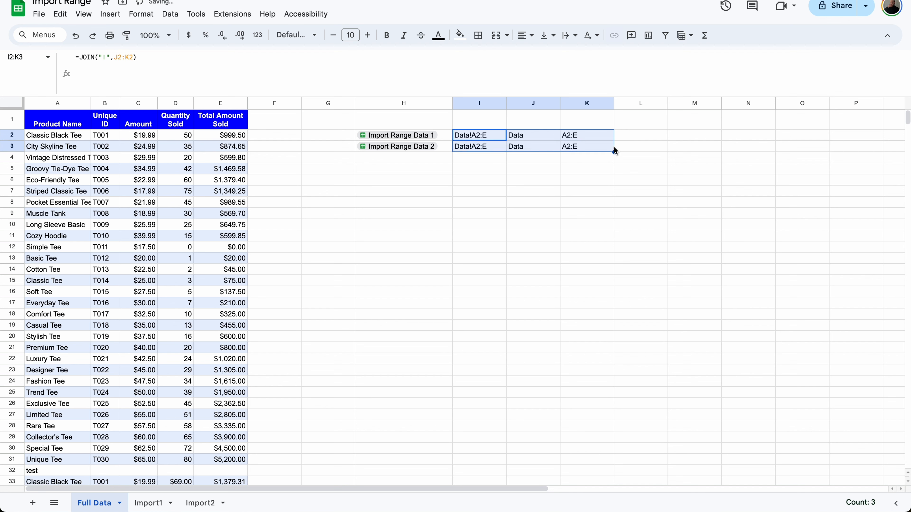
{"action": "double_click", "coordinate": [593, 148]}
{"action": "key", "text": "BackSpace"}
{"action": "type", "text": "A"}
{"action": "key", "text": "Return"}
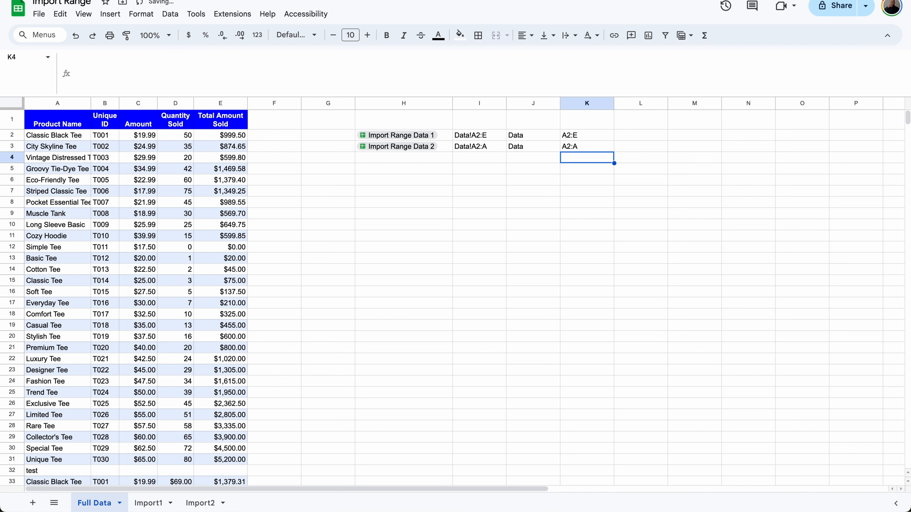
Step: Replace the "Data!A2:A" string in the FILTER condition's first IMPORTRANGE in A2 with a reference to cell I3
{"action": "left_click", "coordinate": [88, 134]}
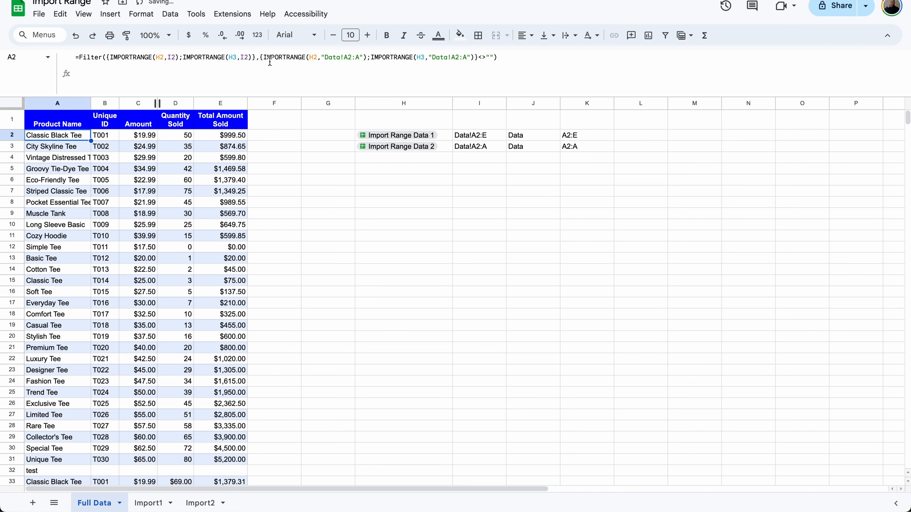
{"action": "left_click", "coordinate": [359, 55]}
{"action": "left_click_drag", "start_coordinate": [363, 57], "coordinate": [320, 57]}
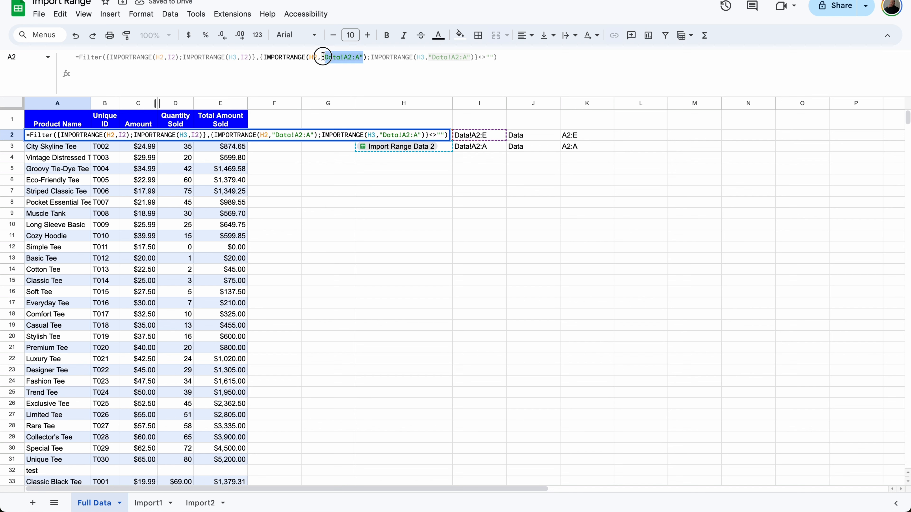
{"action": "key", "text": "BackSpace"}
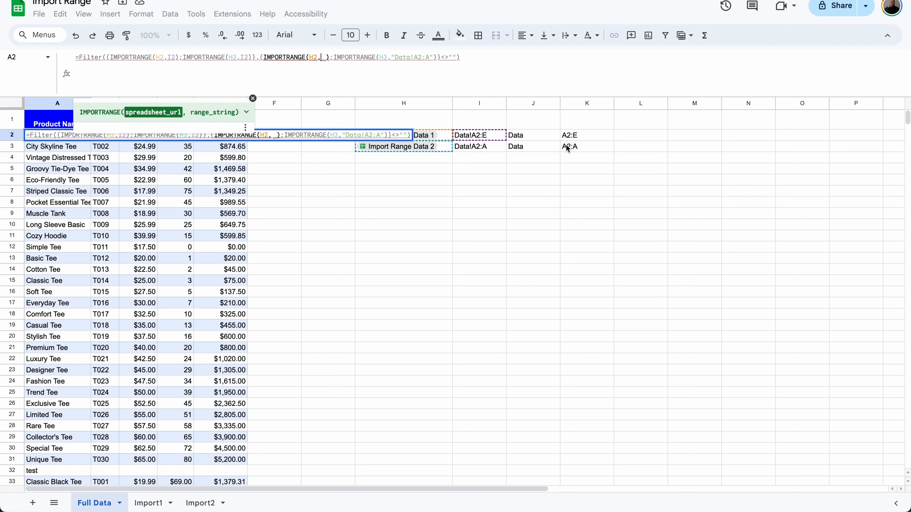
{"action": "left_click", "coordinate": [488, 144]}
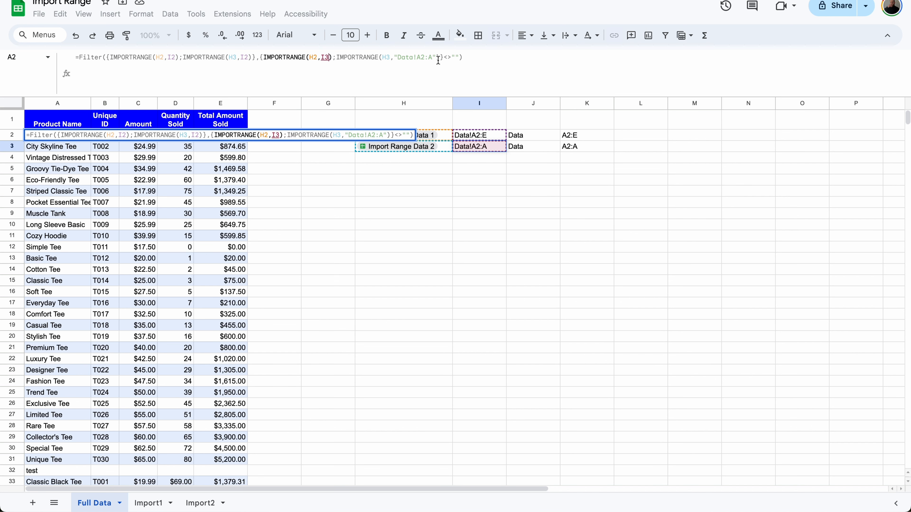
Step: Replace the "Data!A2:A" string in the FILTER condition's second IMPORTRANGE with a reference to cell I3 and enter the formula
{"action": "left_click_drag", "start_coordinate": [436, 57], "coordinate": [393, 58]}
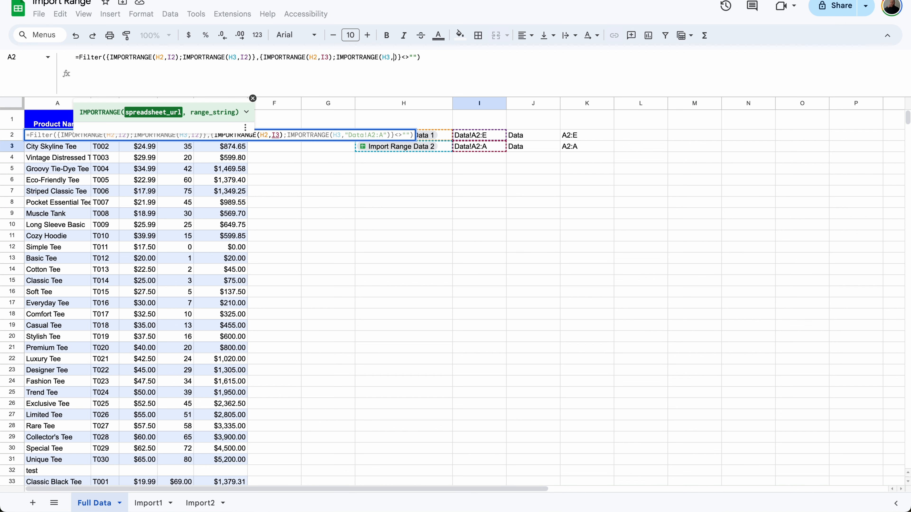
{"action": "left_click", "coordinate": [495, 148]}
{"action": "key", "text": "Return"}
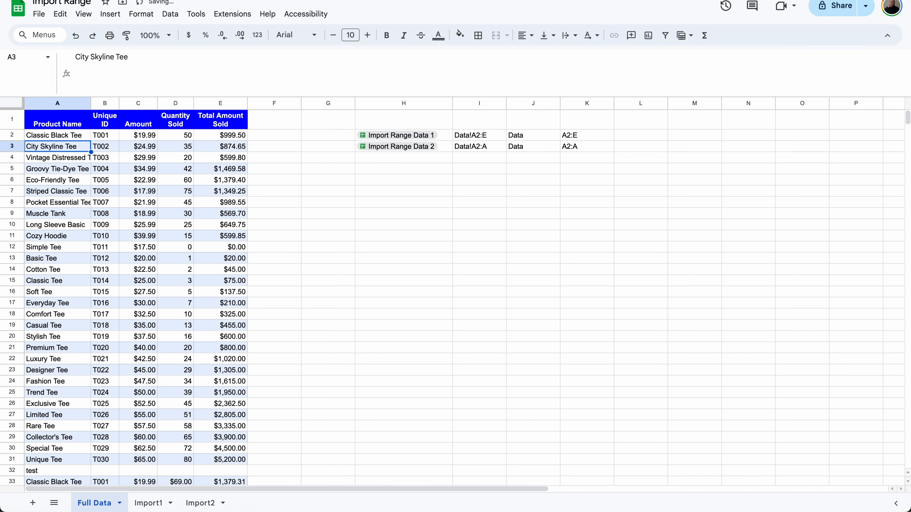
Step: Strip the FILTER function and its condition from the A2 formula, leaving ={IMPORTRANGE(H2,I2);IMPORTRANGE(H3,I2)}
{"action": "left_click", "coordinate": [73, 138]}
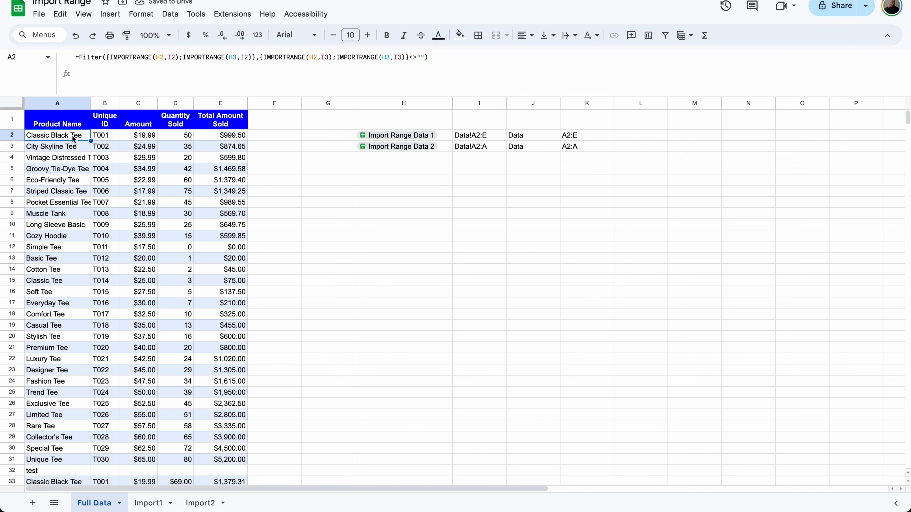
{"action": "left_click", "coordinate": [106, 59]}
{"action": "left_click_drag", "start_coordinate": [106, 59], "coordinate": [79, 58]}
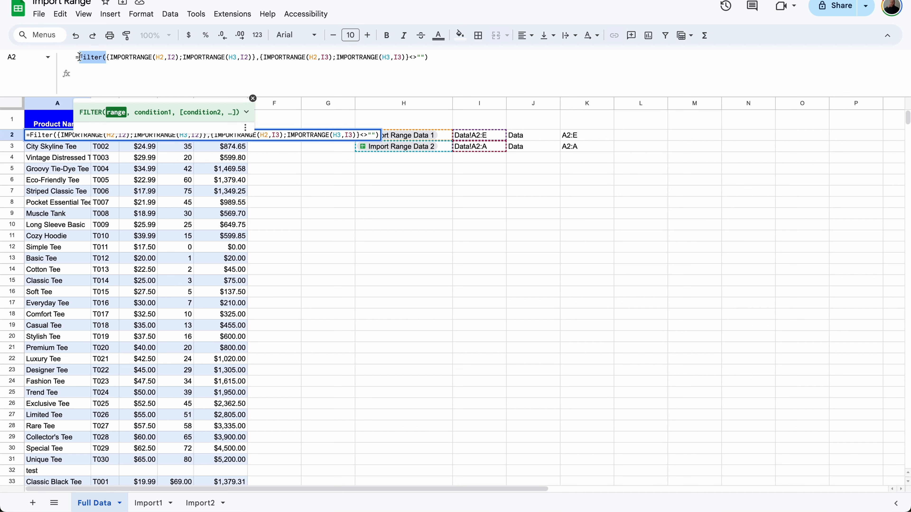
{"action": "key", "text": "BackSpace"}
{"action": "left_click_drag", "start_coordinate": [426, 57], "coordinate": [229, 57]}
{"action": "key", "text": "BackSpace"}
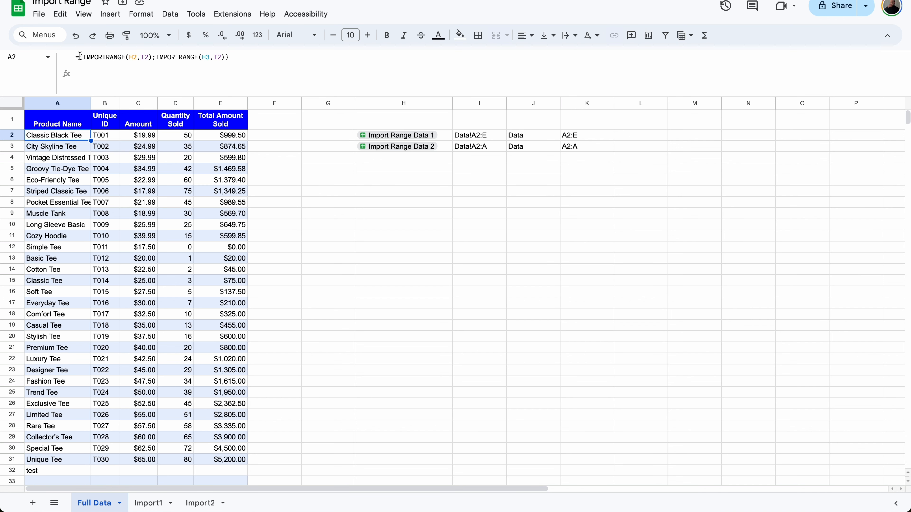
Step: Wrap the stacked IMPORTRANGE array in A2 in a QUERY function with the query string "Select * WHERE Col1 IS NOT NULL"
{"action": "left_click", "coordinate": [79, 57]}
{"action": "type", "text": "Query("}
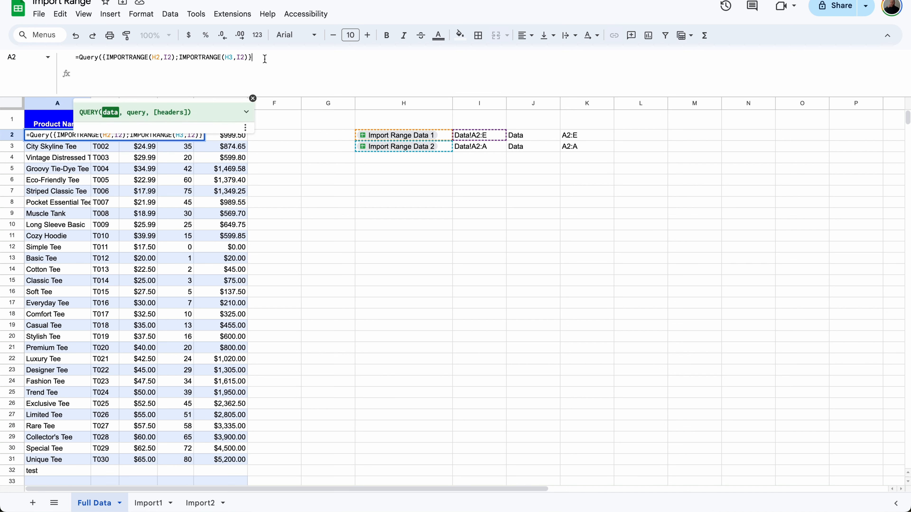
{"action": "type", "text": ","}
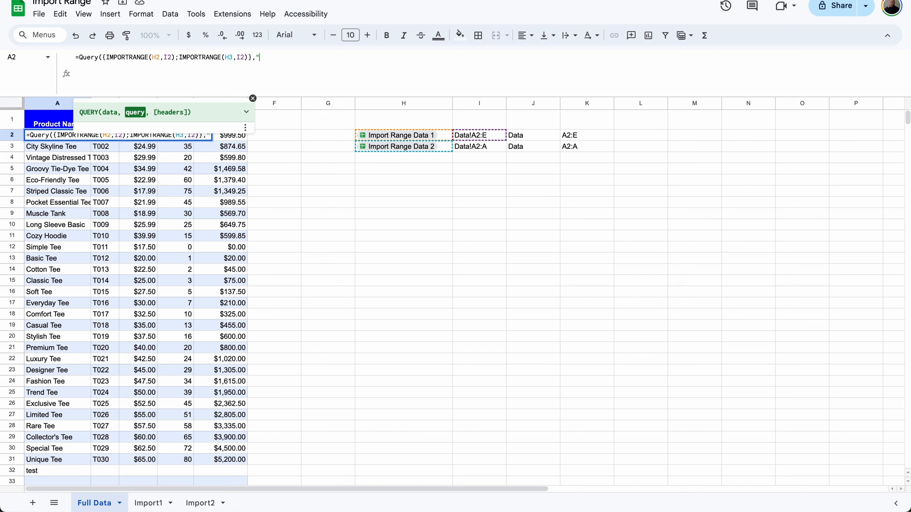
{"action": "type", "text": "\"Select * WHERE Col1"}
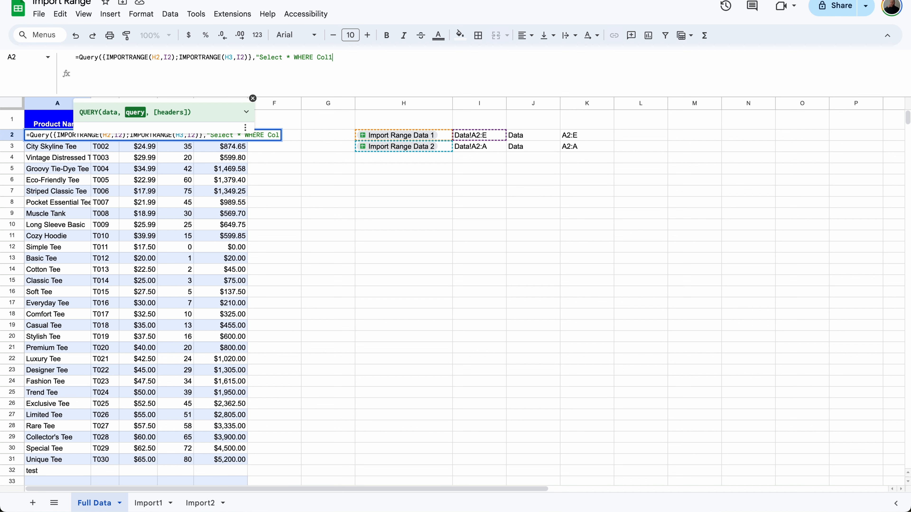
{"action": "type", "text": " IS NOT NULL\")"}
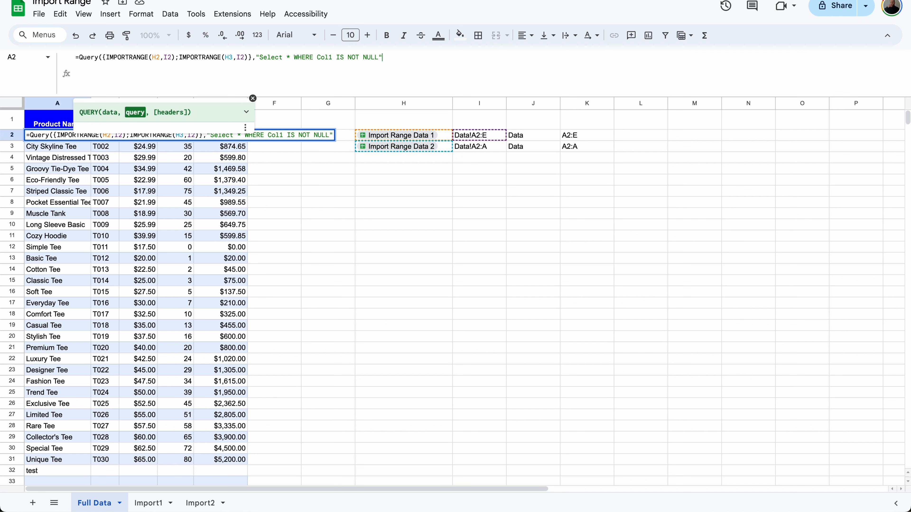
{"action": "key", "text": "Return"}
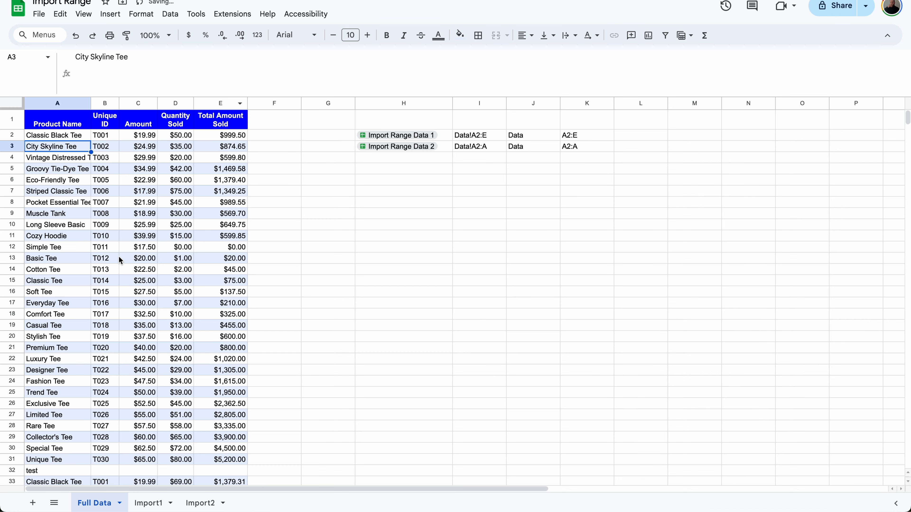
{"action": "scroll", "coordinate": [110, 298], "scroll_direction": "down", "scroll_amount": 3}
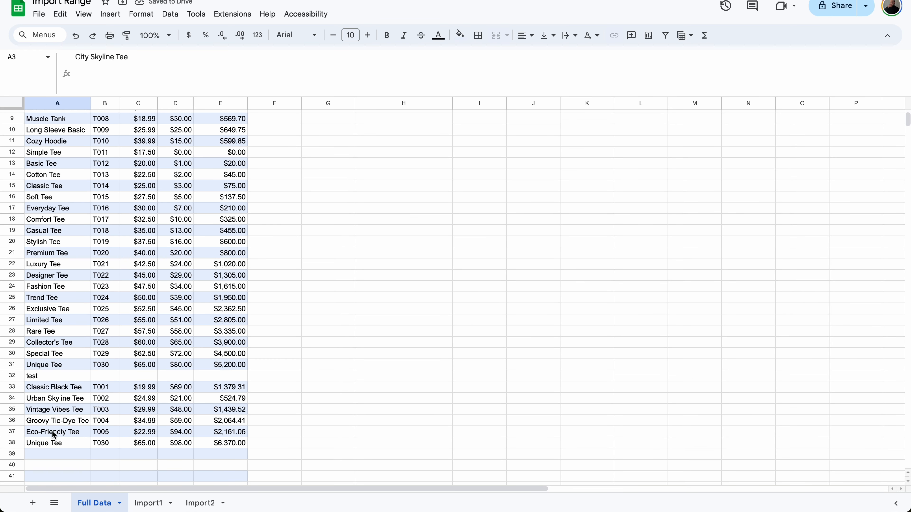
{"action": "scroll", "coordinate": [60, 379], "scroll_direction": "up", "scroll_amount": 3}
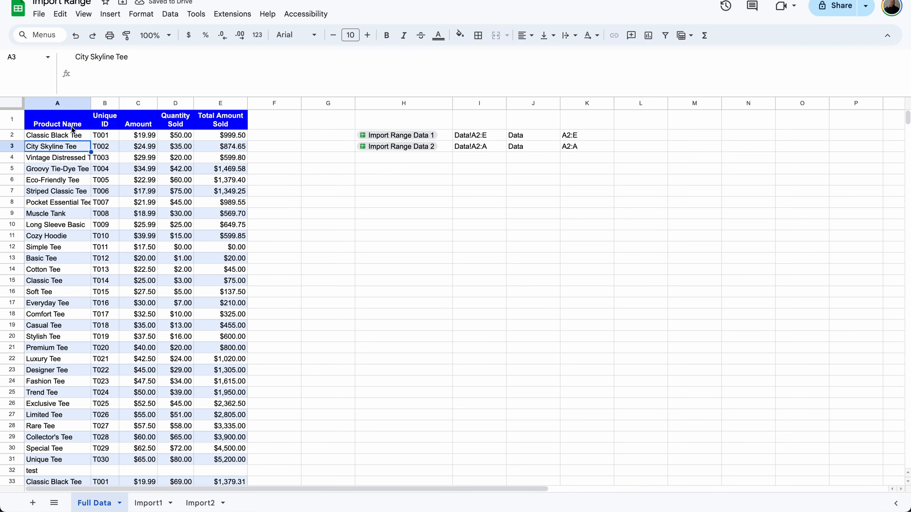
Step: Replace the * in the A2 query string with Col1,Col2 and check the imported rows
{"action": "left_click", "coordinate": [70, 136]}
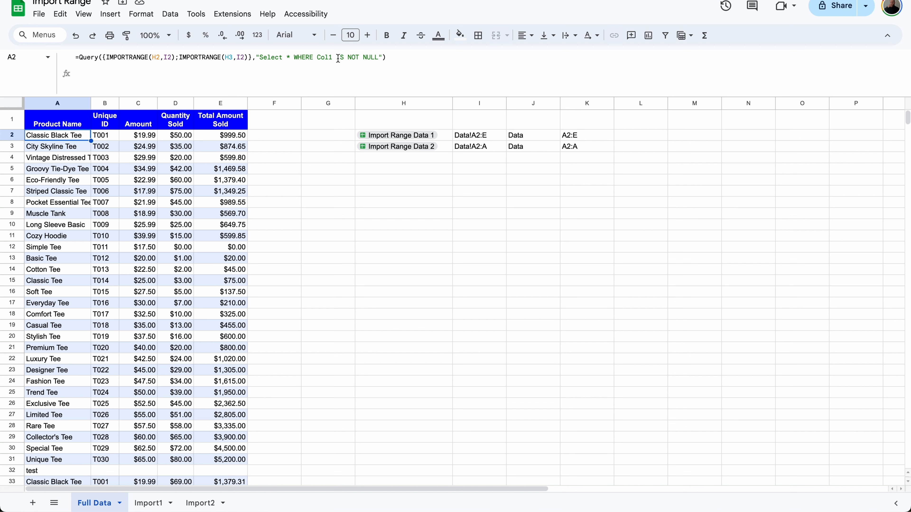
{"action": "left_click", "coordinate": [290, 57]}
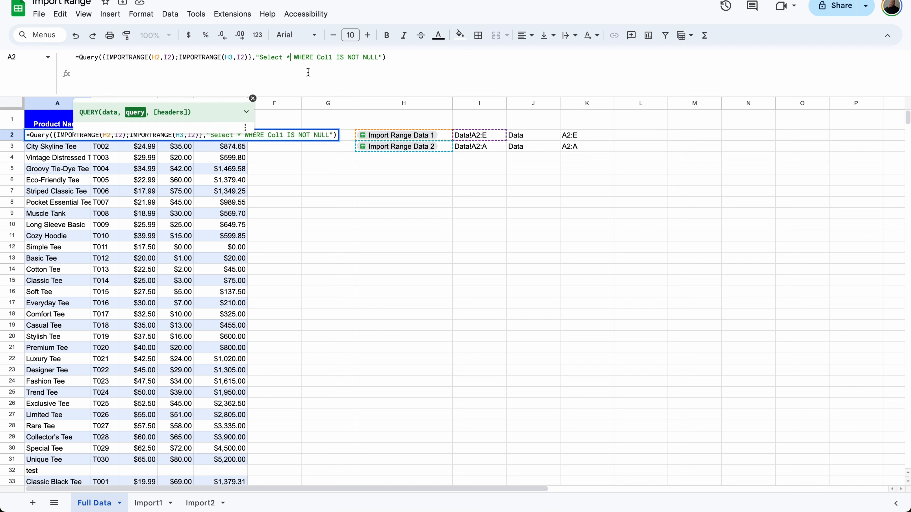
{"action": "key", "text": "BackSpace"}
{"action": "type", "text": "Col1"}
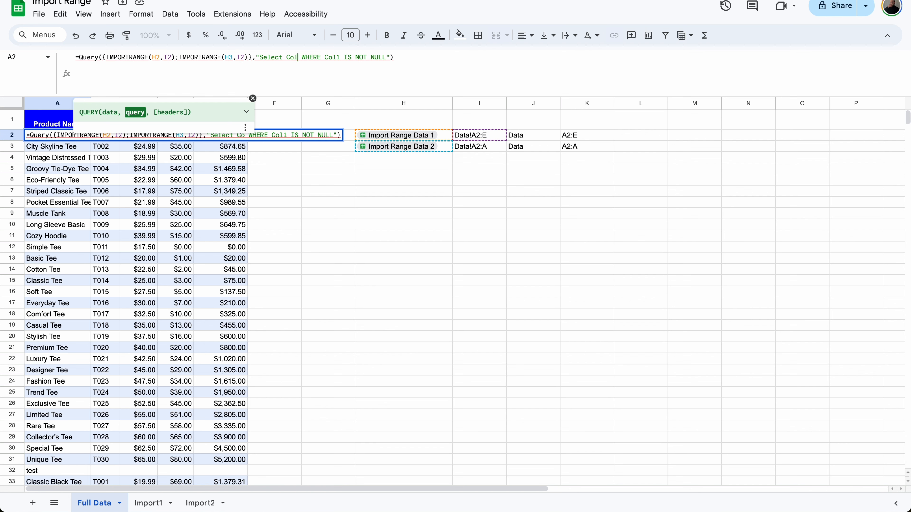
{"action": "type", "text": ",Col"}
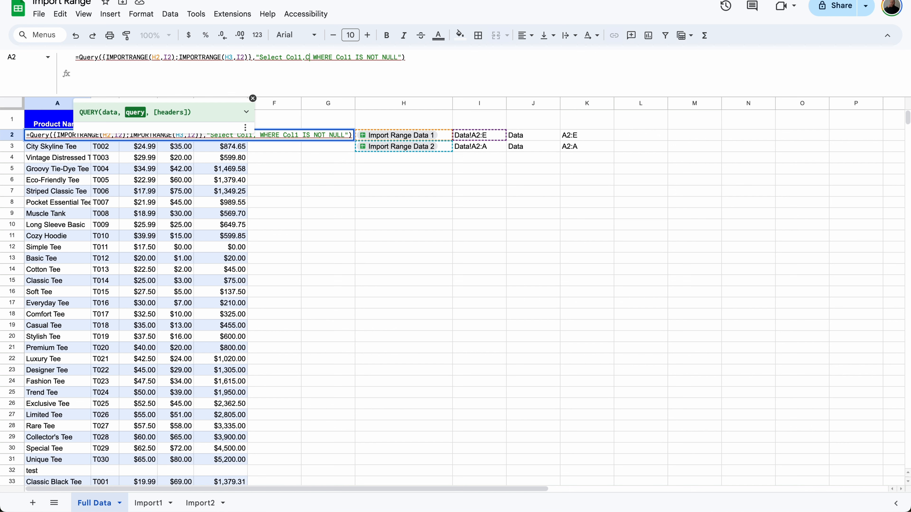
{"action": "type", "text": "2"}
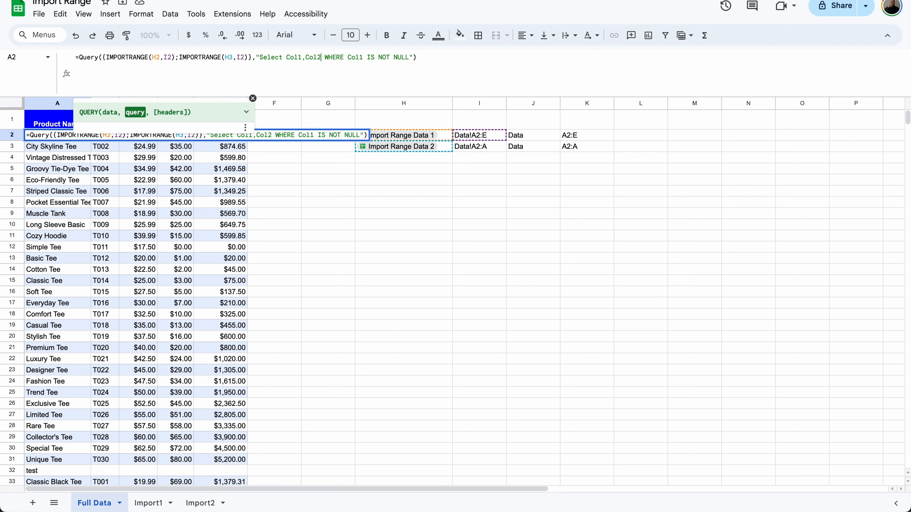
{"action": "key", "text": "Return"}
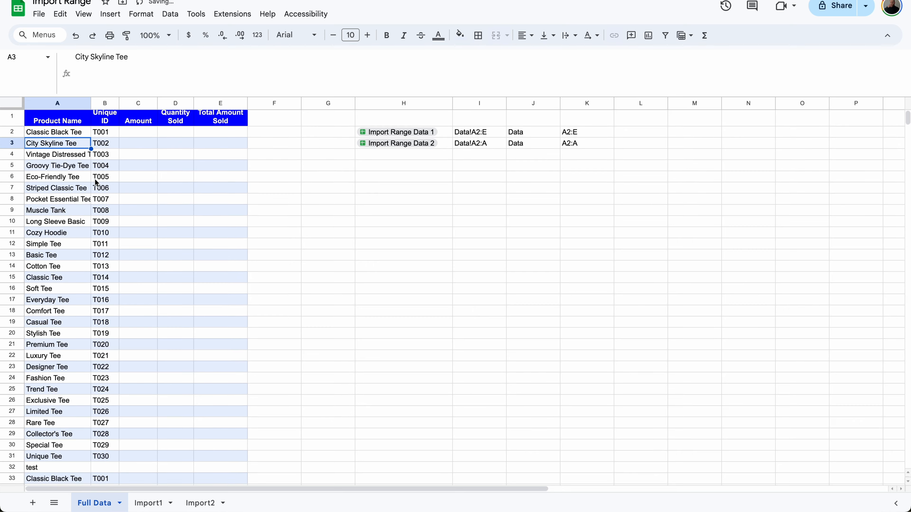
{"action": "scroll", "coordinate": [96, 182], "scroll_direction": "down", "scroll_amount": 3}
{"action": "scroll", "coordinate": [96, 181], "scroll_direction": "down", "scroll_amount": 2}
{"action": "scroll", "coordinate": [96, 182], "scroll_direction": "up", "scroll_amount": 5}
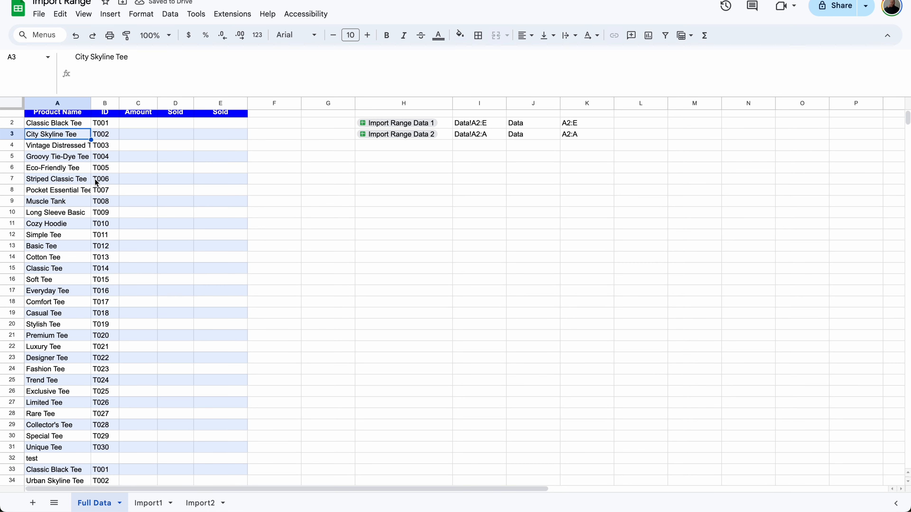
Step: Replace Col1,Col2 in the A2 query string with * to select all columns
{"action": "left_click", "coordinate": [83, 137]}
{"action": "left_click", "coordinate": [80, 124]}
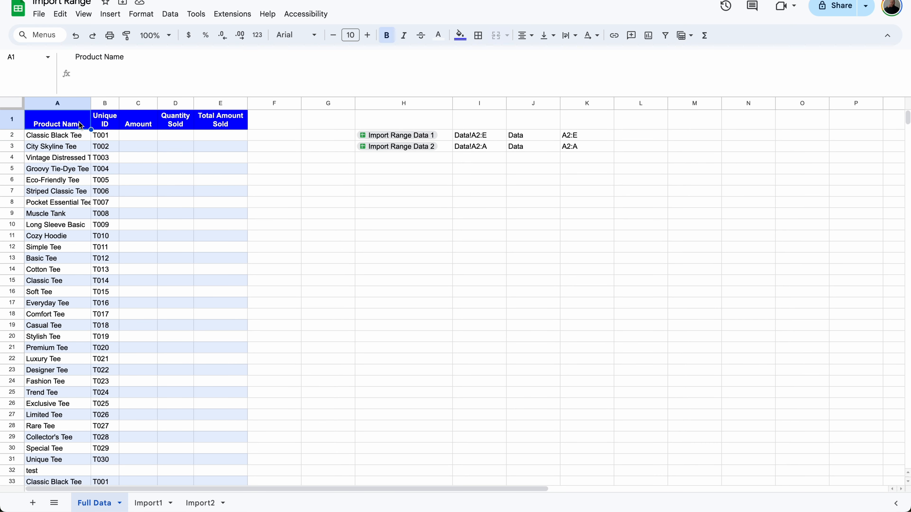
{"action": "left_click", "coordinate": [77, 140]}
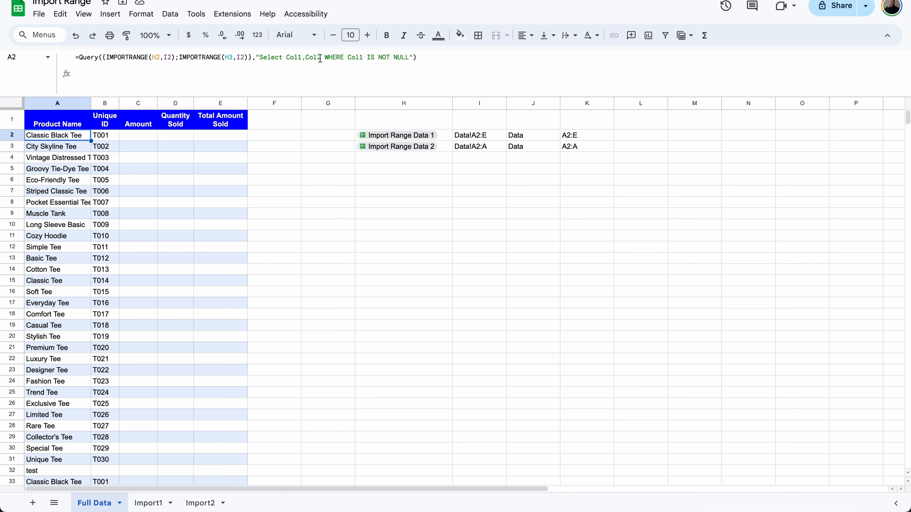
{"action": "left_click_drag", "start_coordinate": [320, 57], "coordinate": [286, 57]}
{"action": "type", "text": "*"}
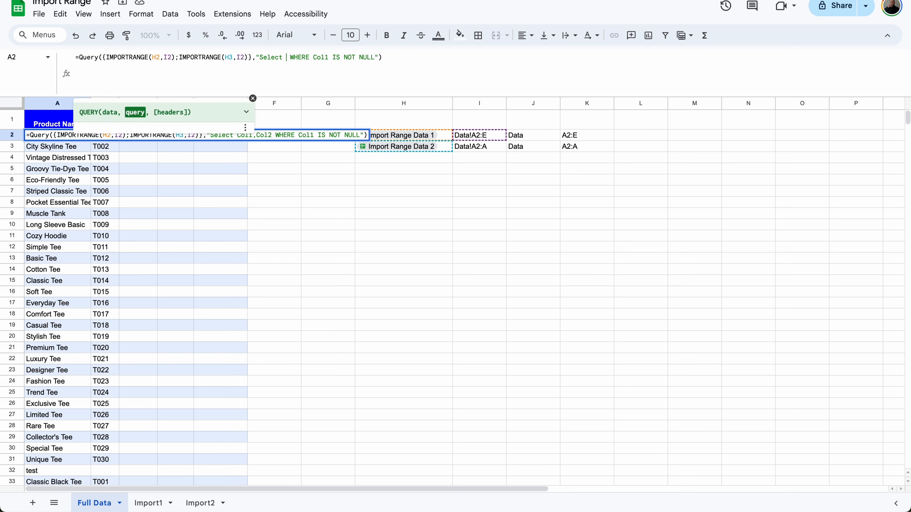
{"action": "key", "text": "Return"}
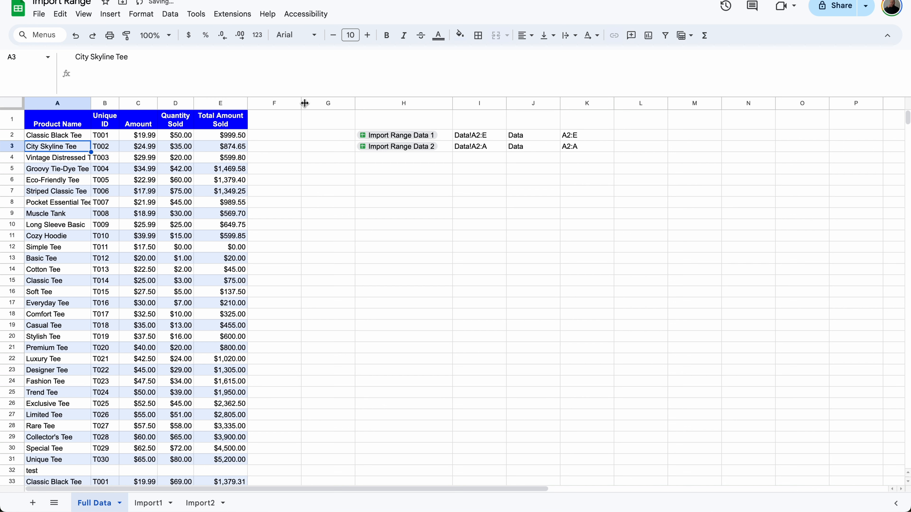